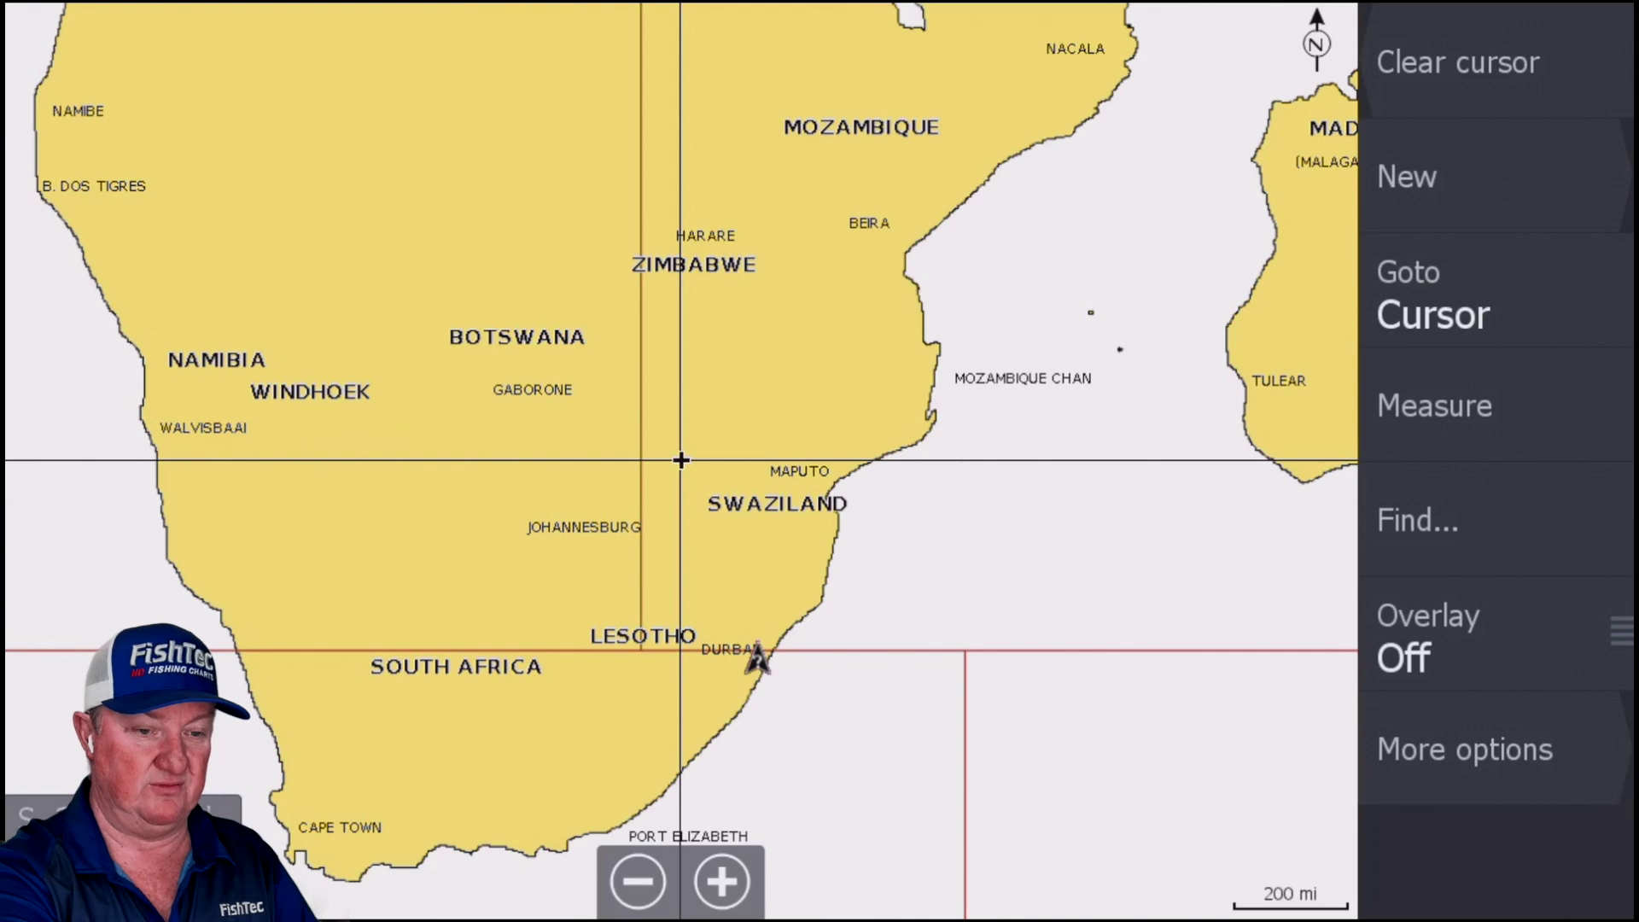
- Zoom in on the area northeast of Pretoria and switch the chart source to Satellite
scroll(680, 460, "up", 3)
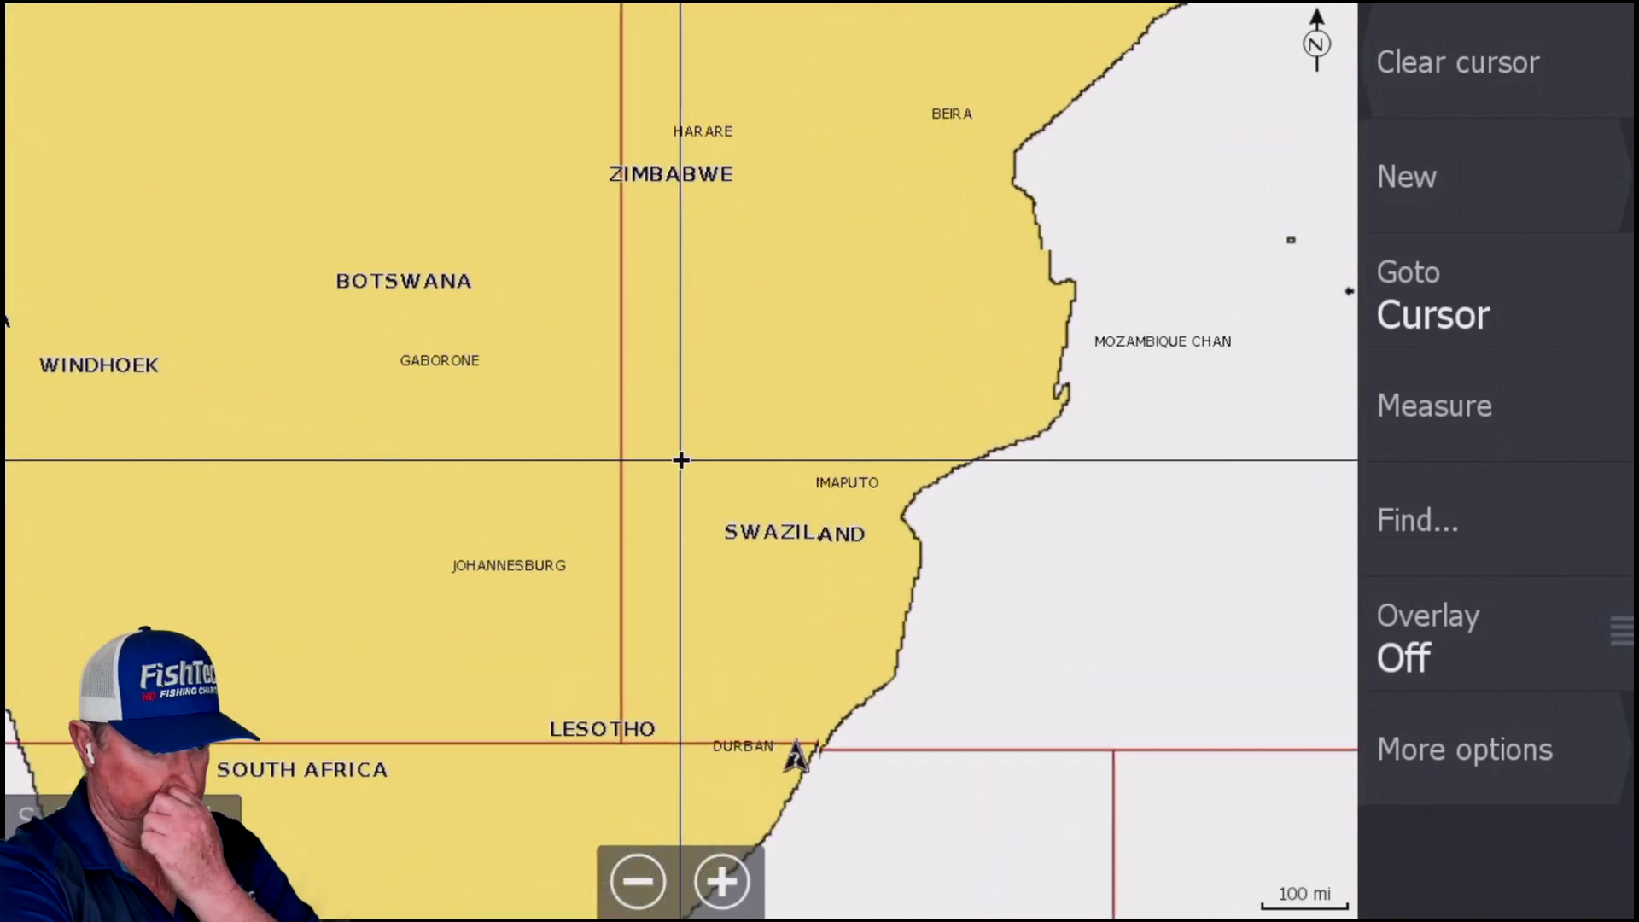
key("plus")
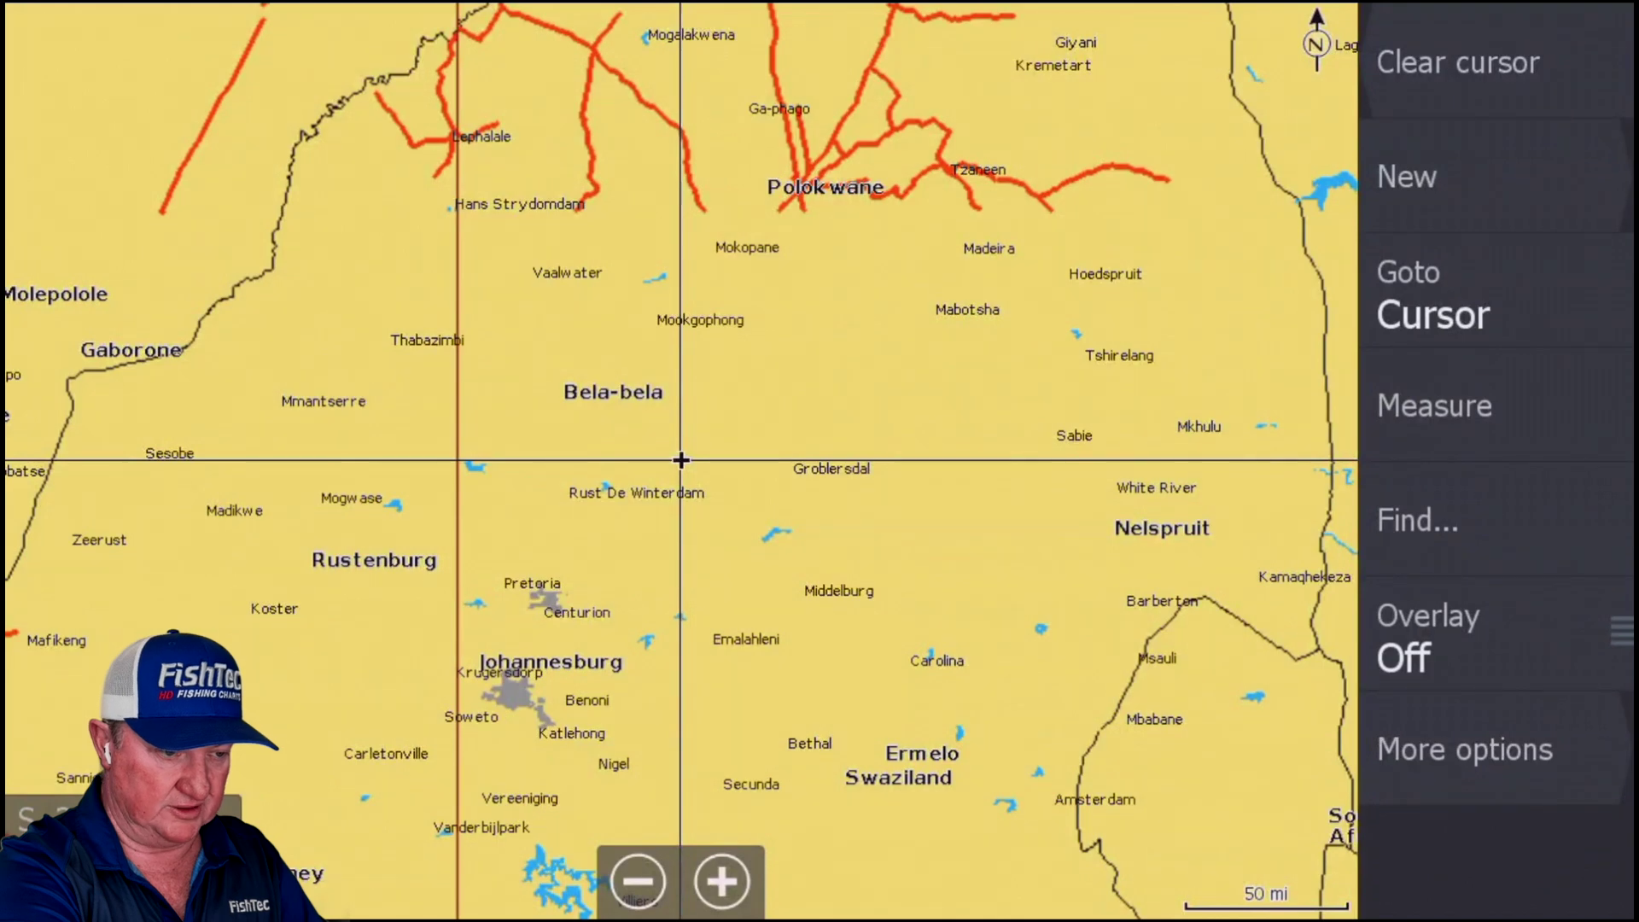
key("plus")
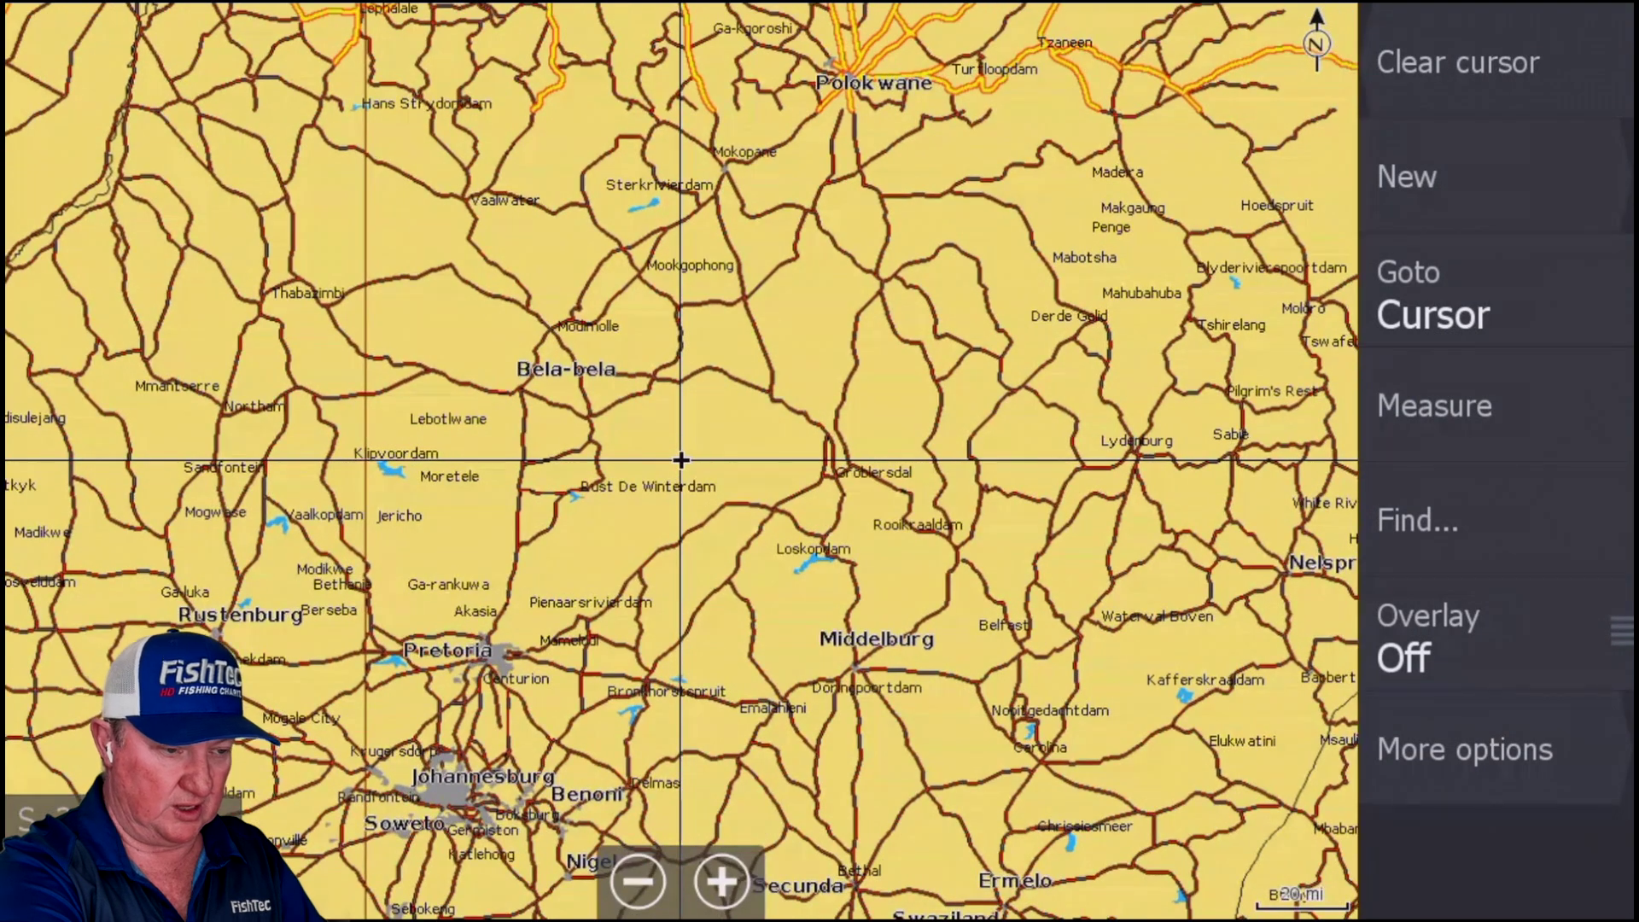
key("plus")
key("plus")
key("plus")
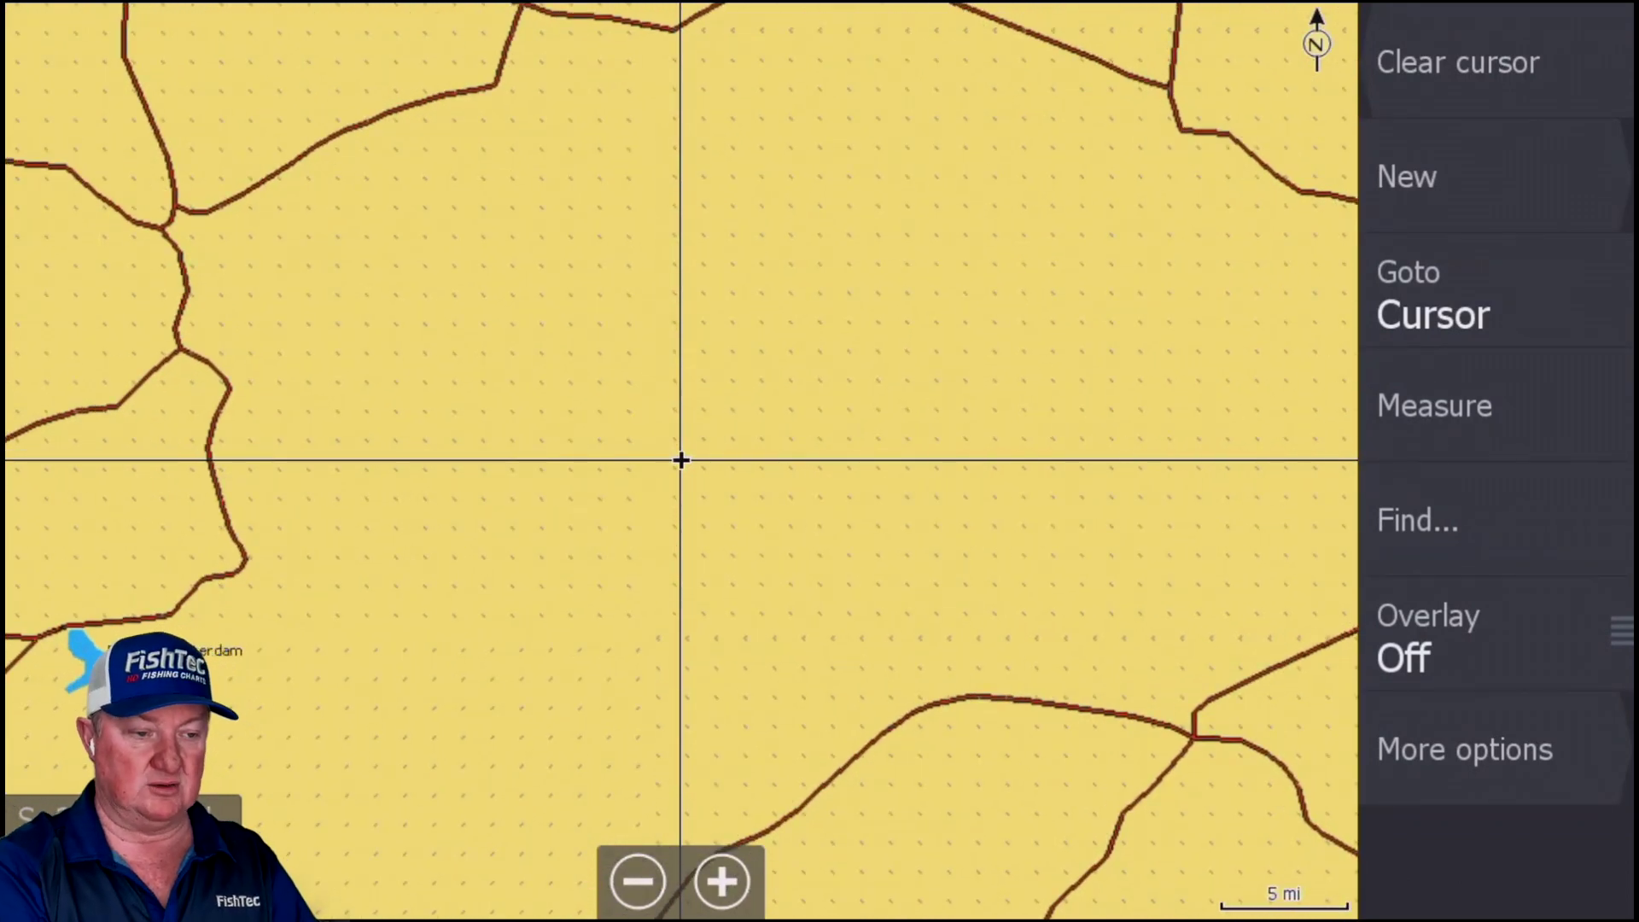
key("Return")
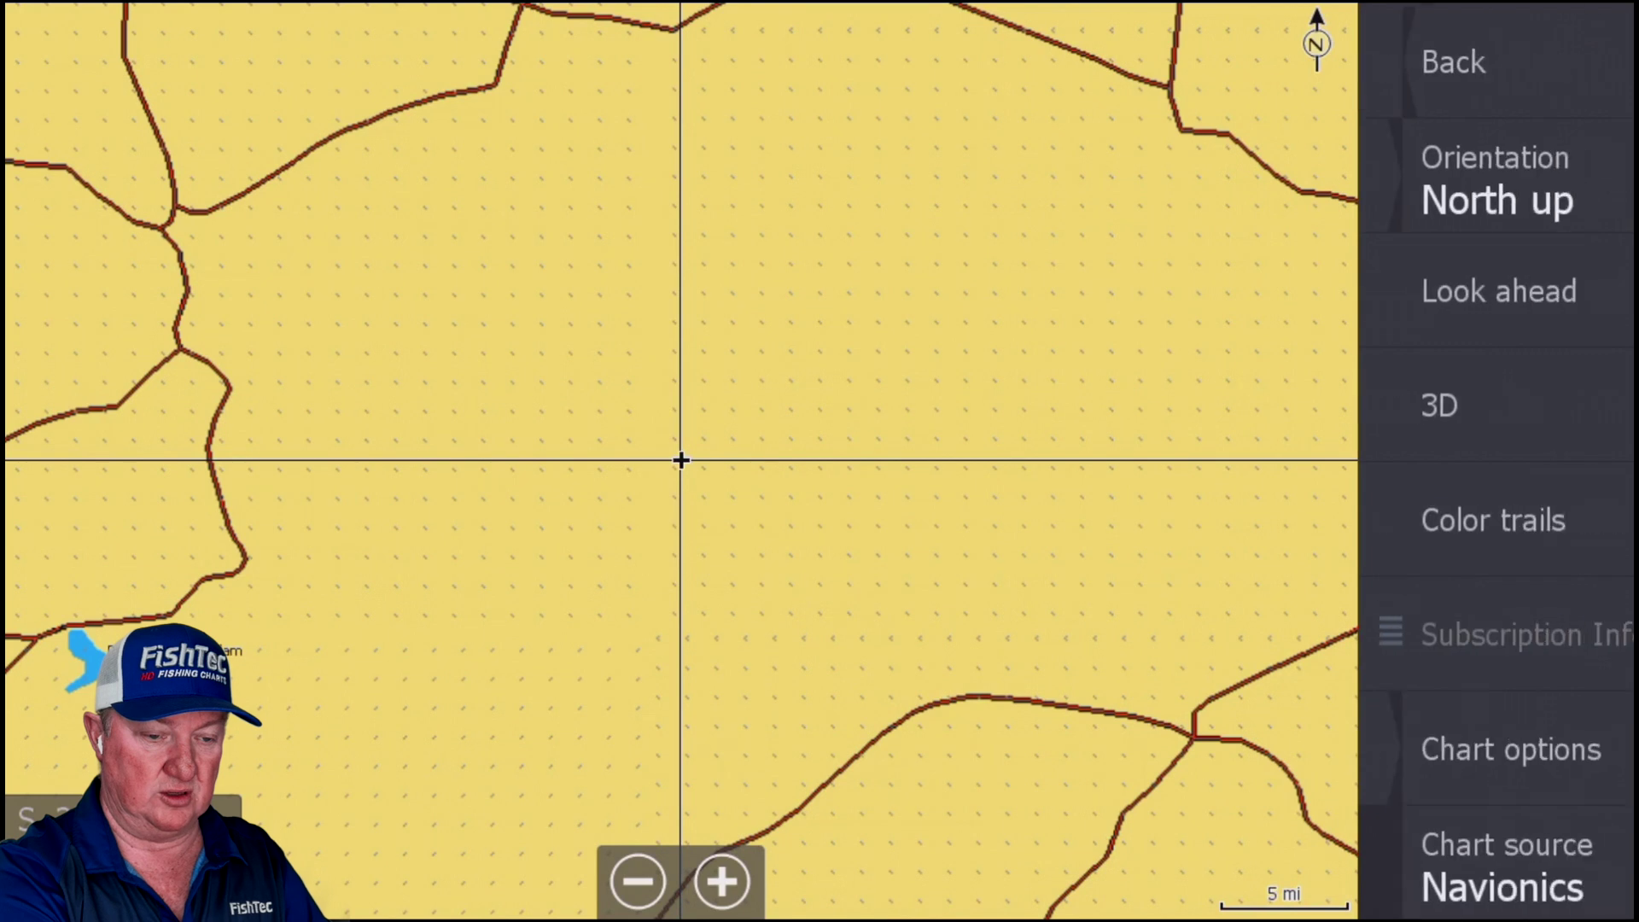
key("Return")
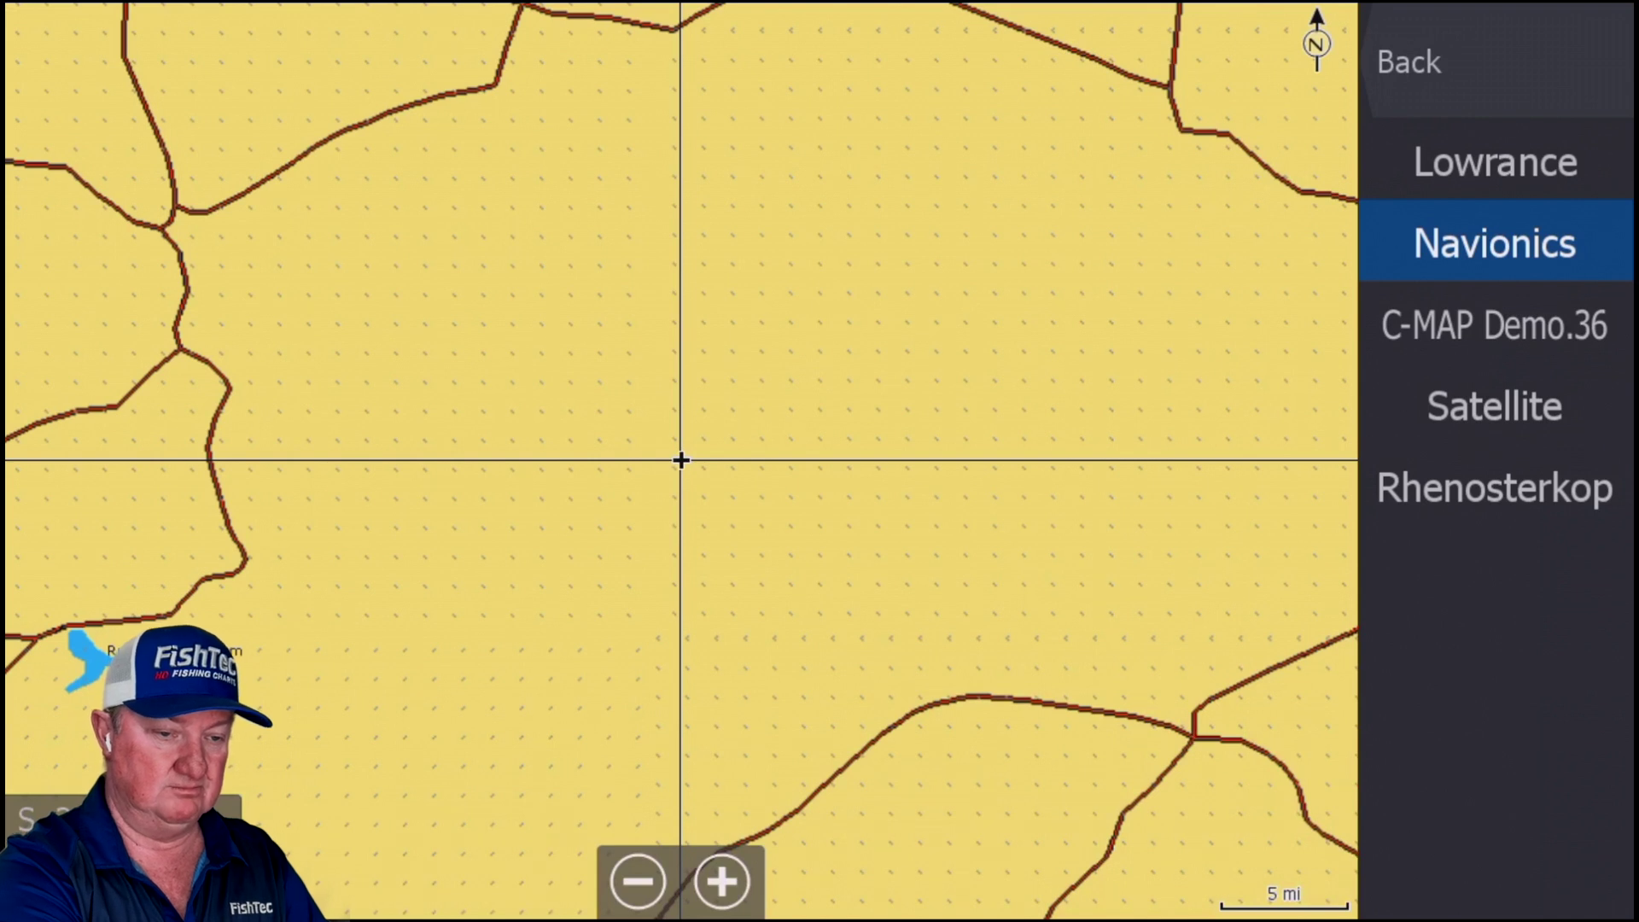
left_click(1495, 406)
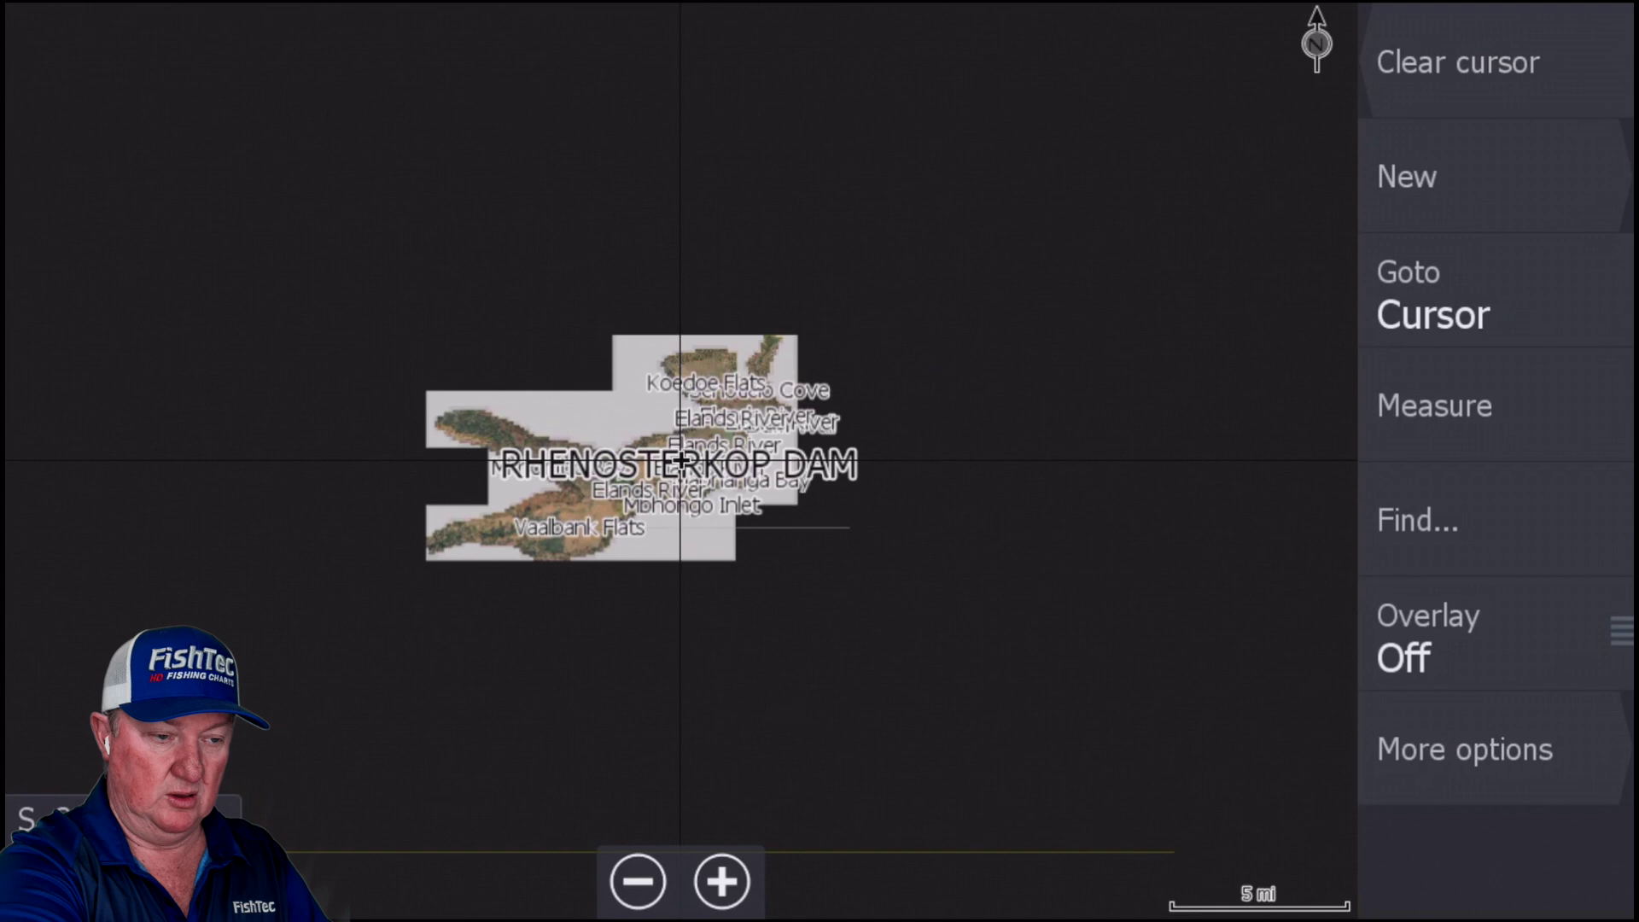
- Examine the satellite imagery of Rhenosterkop Dam along the Elands River, from the DANGER areas up to Senotlelo Cove
scroll(680, 460, "up", 1)
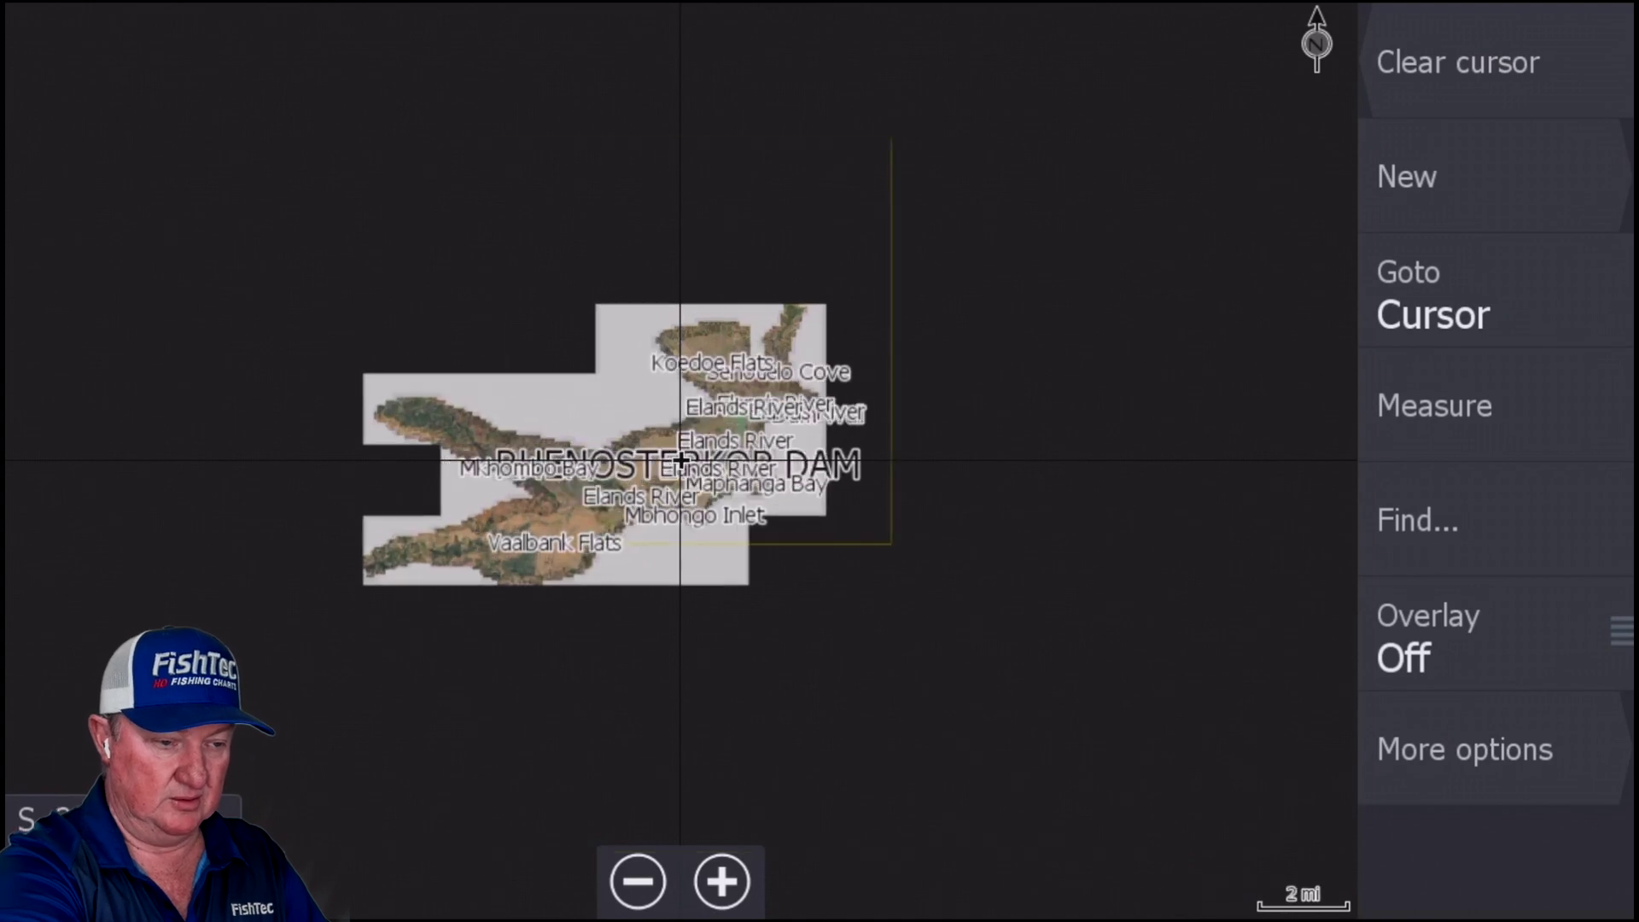
scroll(680, 460, "up", 3)
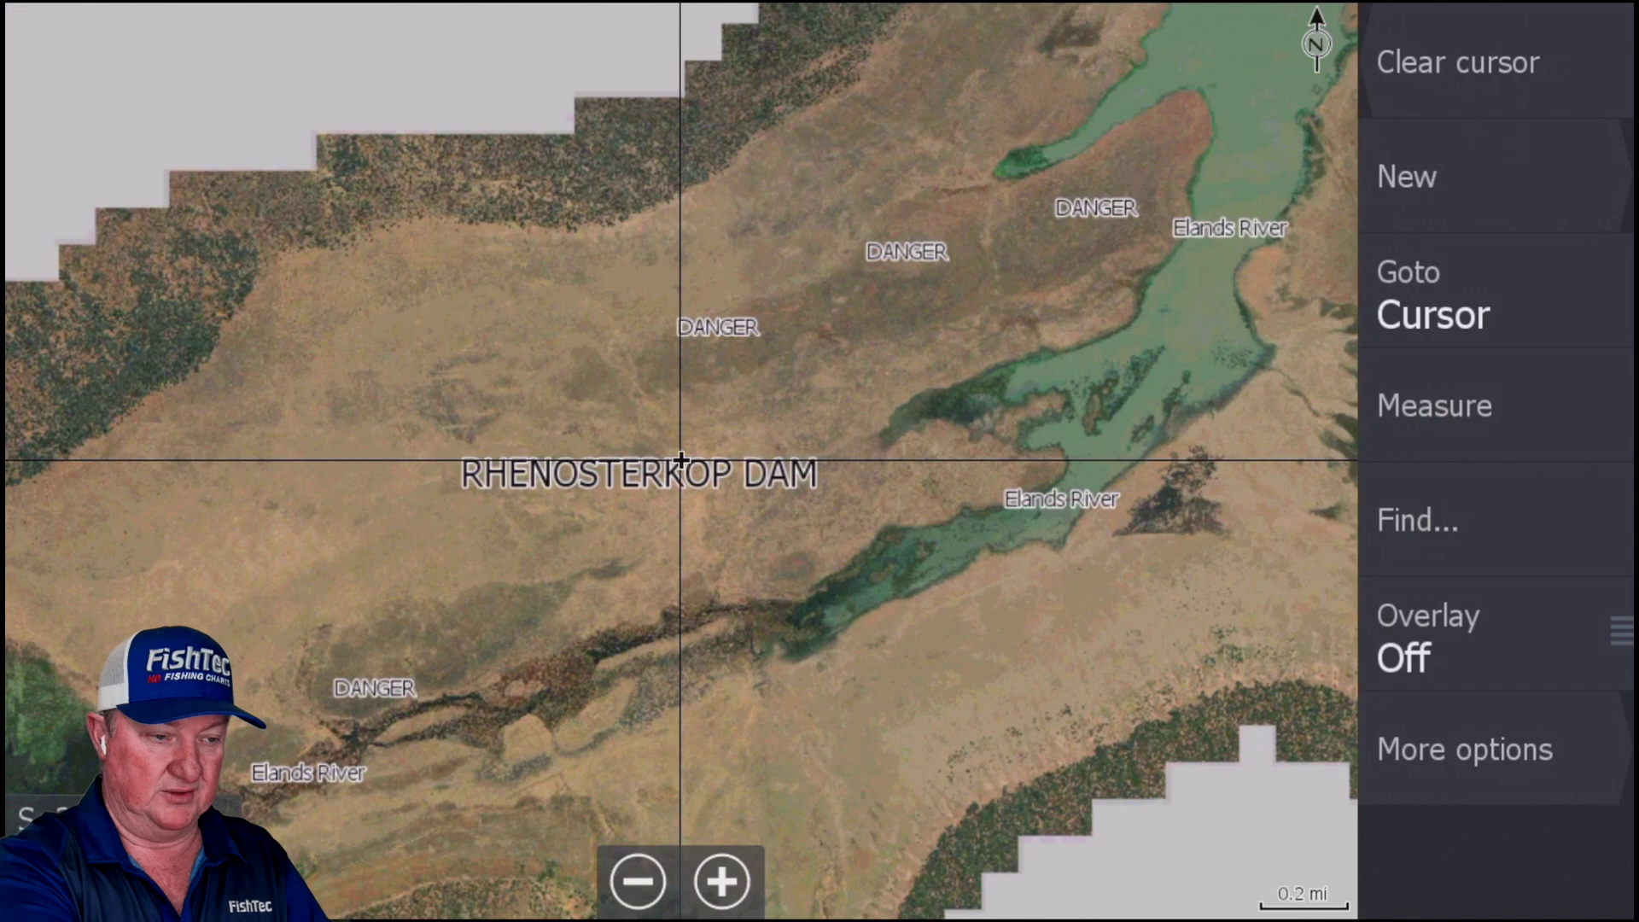
left_click_drag(967, 544, 496, 692)
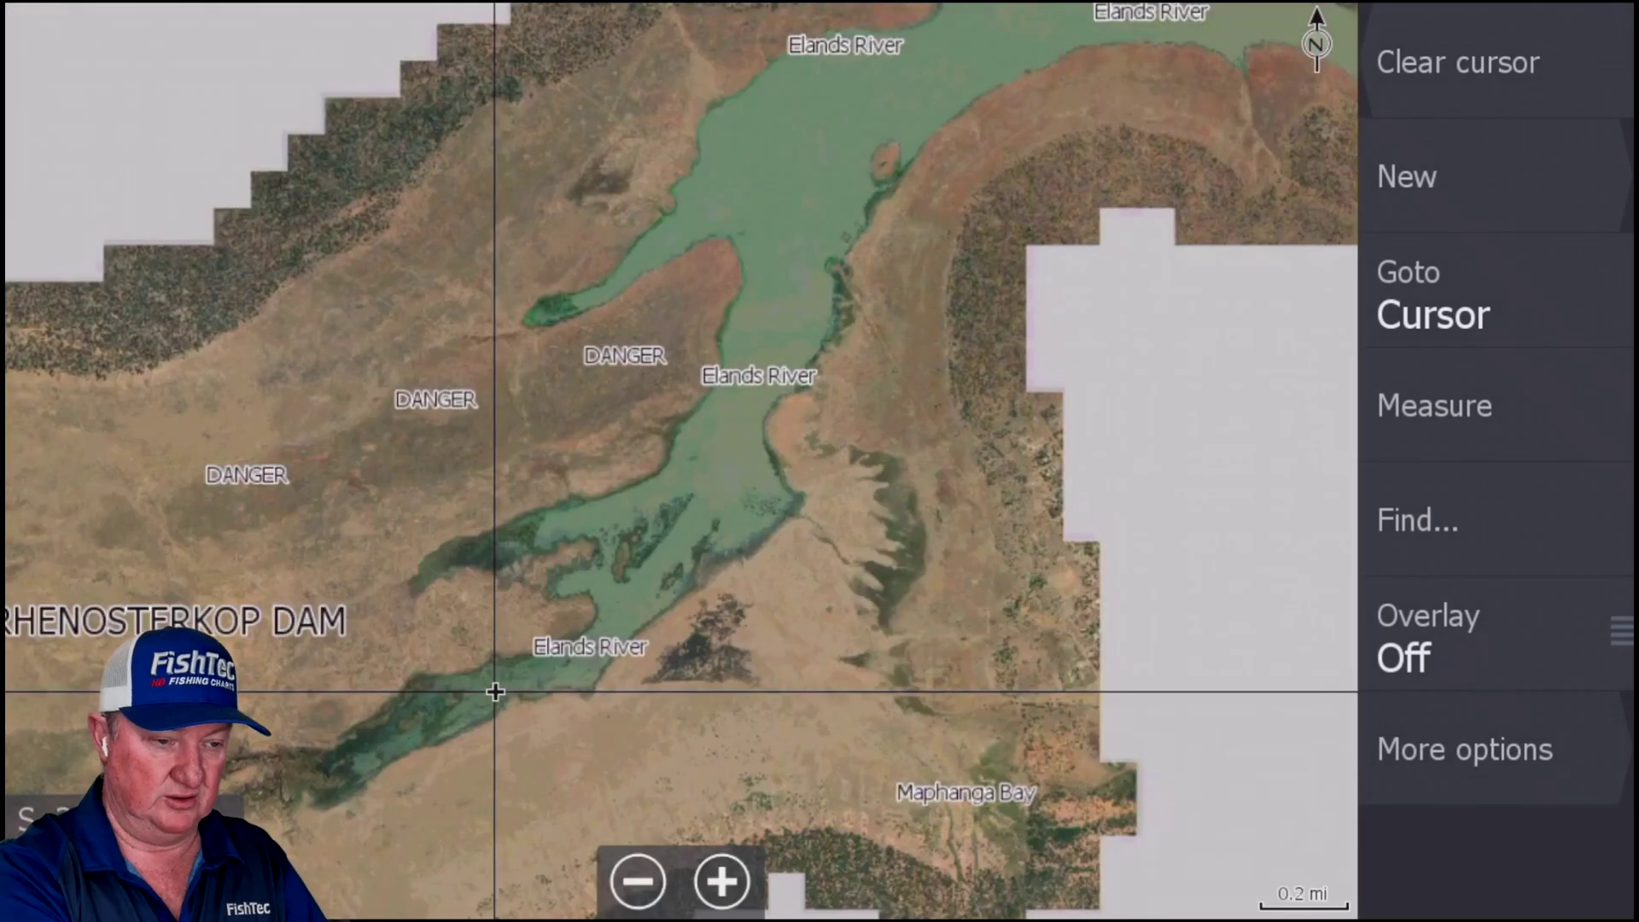
left_click_drag(748, 645, 1014, 630)
left_click_drag(823, 608, 1053, 525)
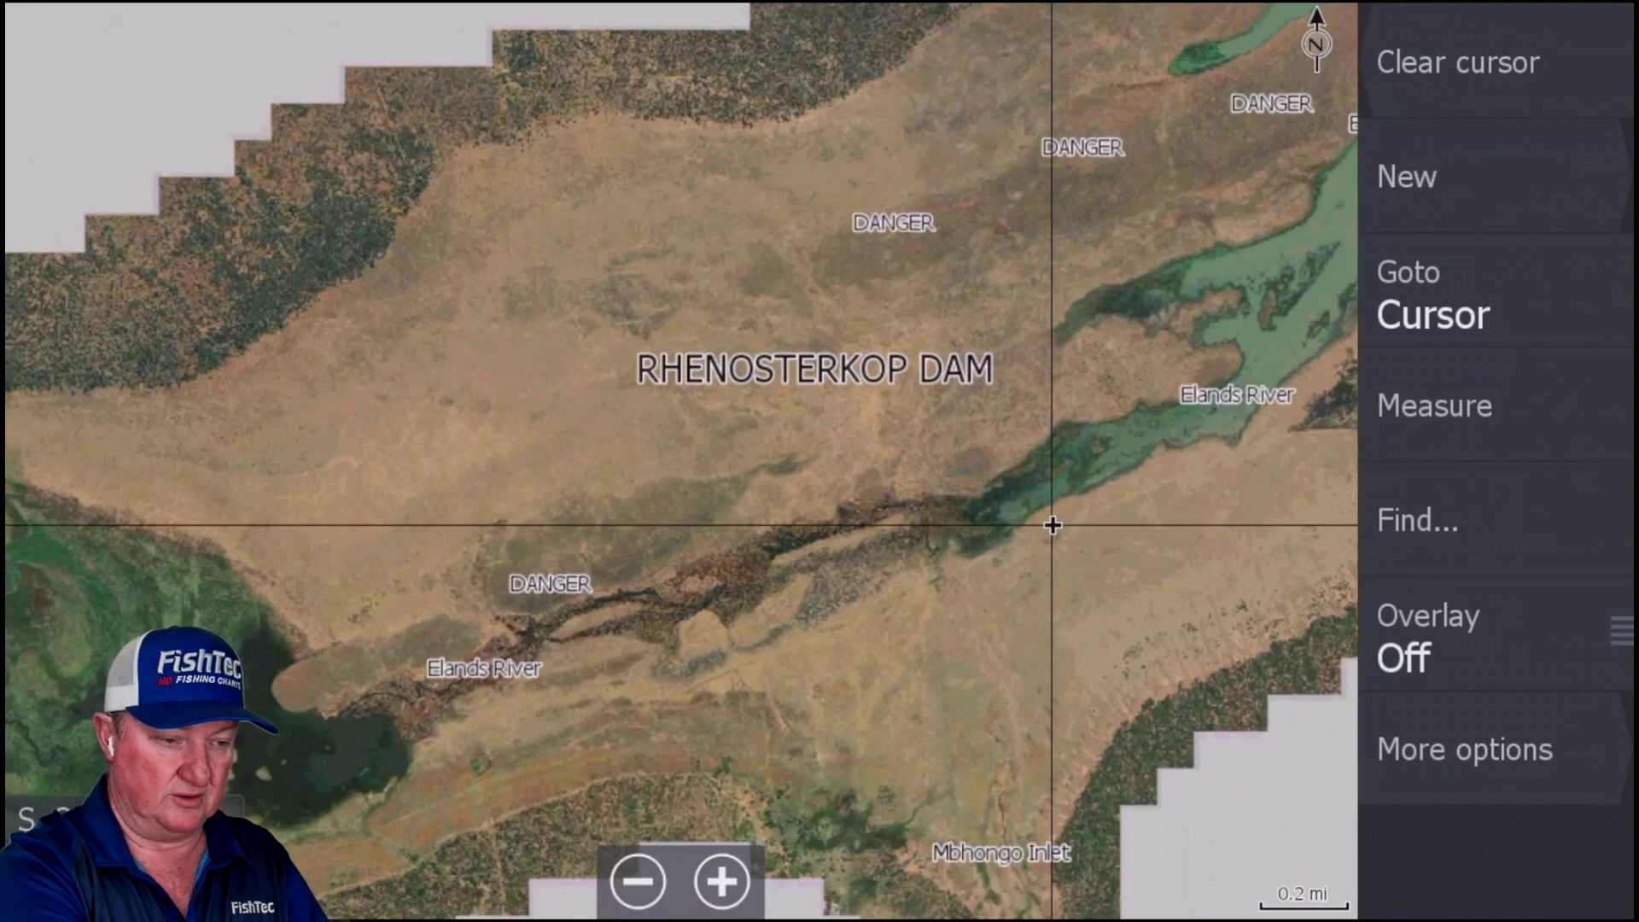
left_click_drag(1053, 525, 751, 677)
left_click_drag(940, 677, 1055, 577)
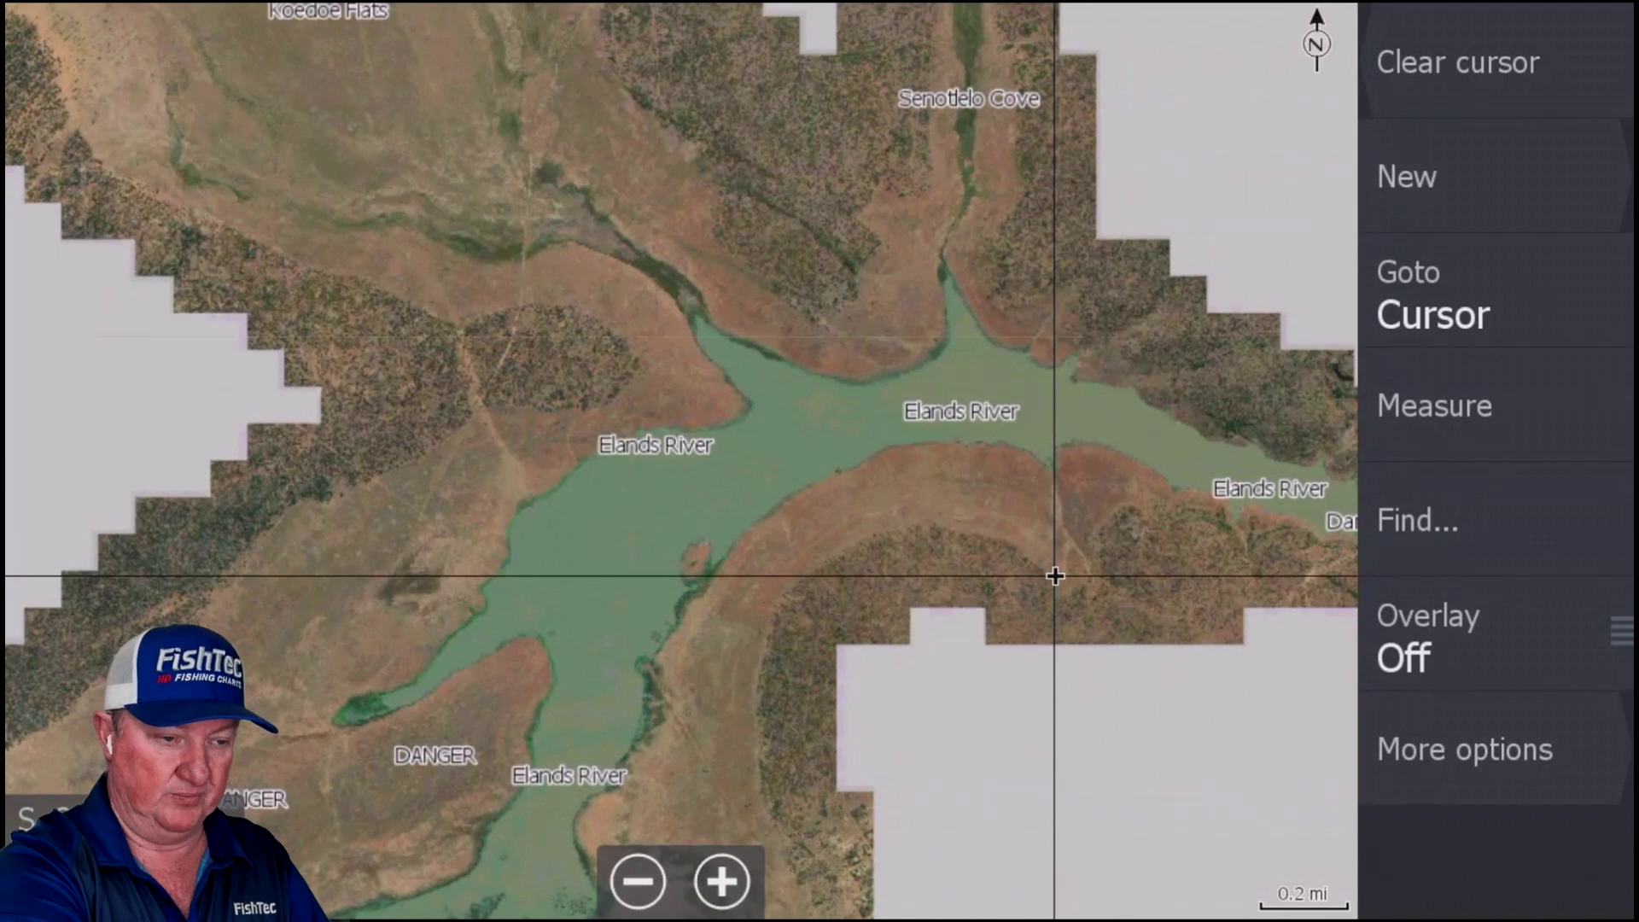
left_click_drag(729, 592, 797, 289)
left_click_drag(808, 567, 861, 361)
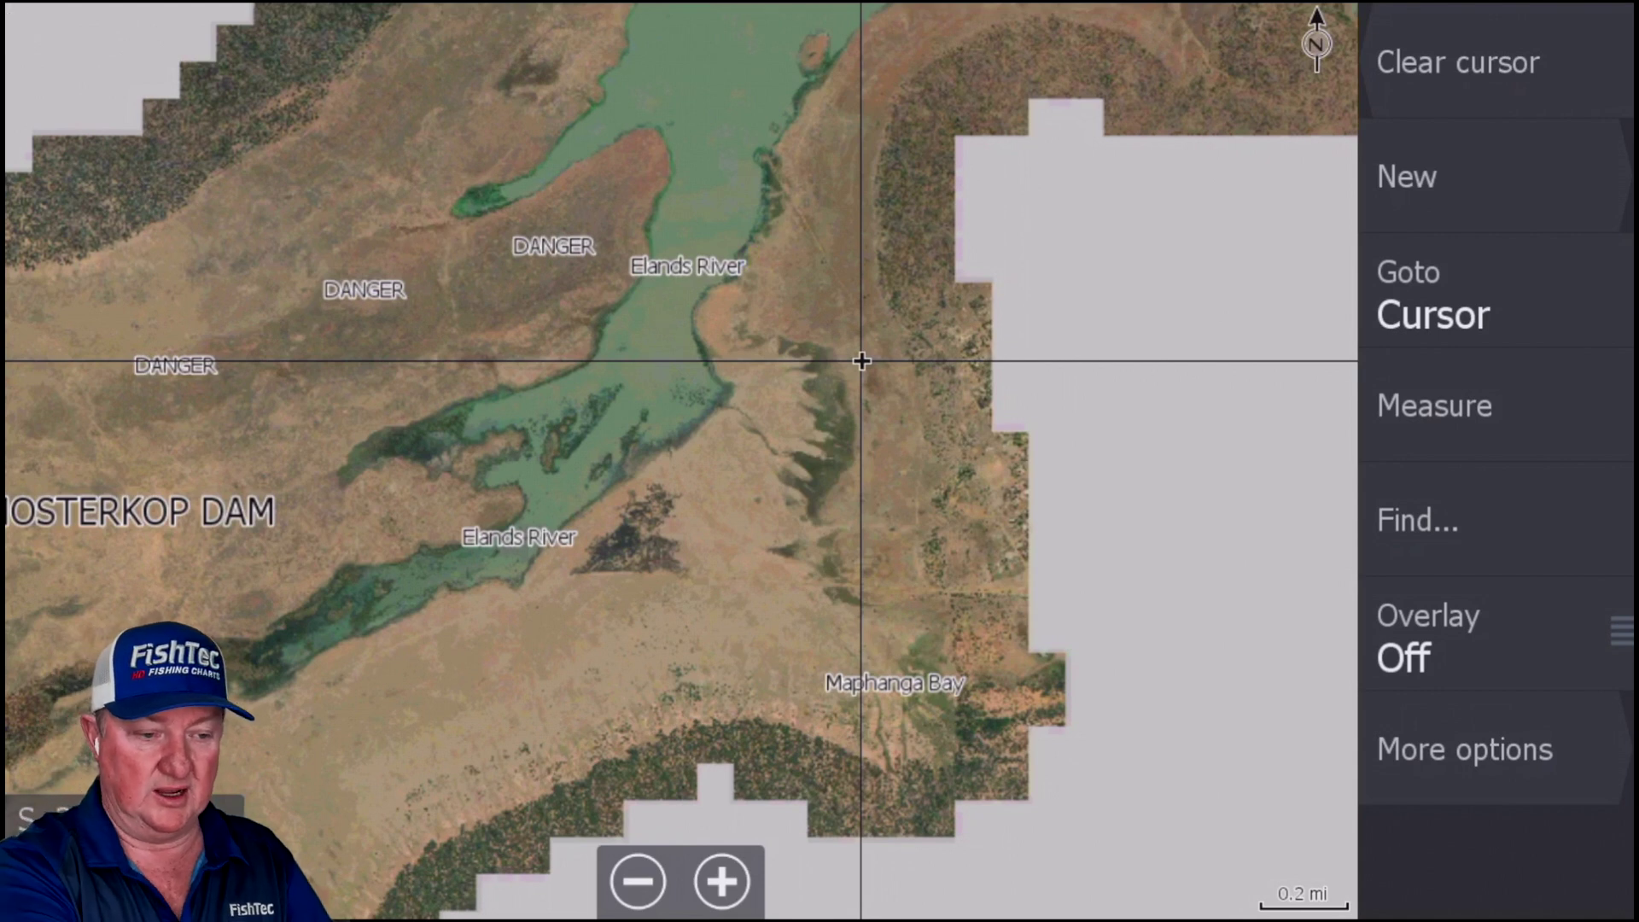
left_click_drag(823, 483, 623, 787)
left_click_drag(893, 355, 848, 556)
left_click_drag(860, 424, 967, 606)
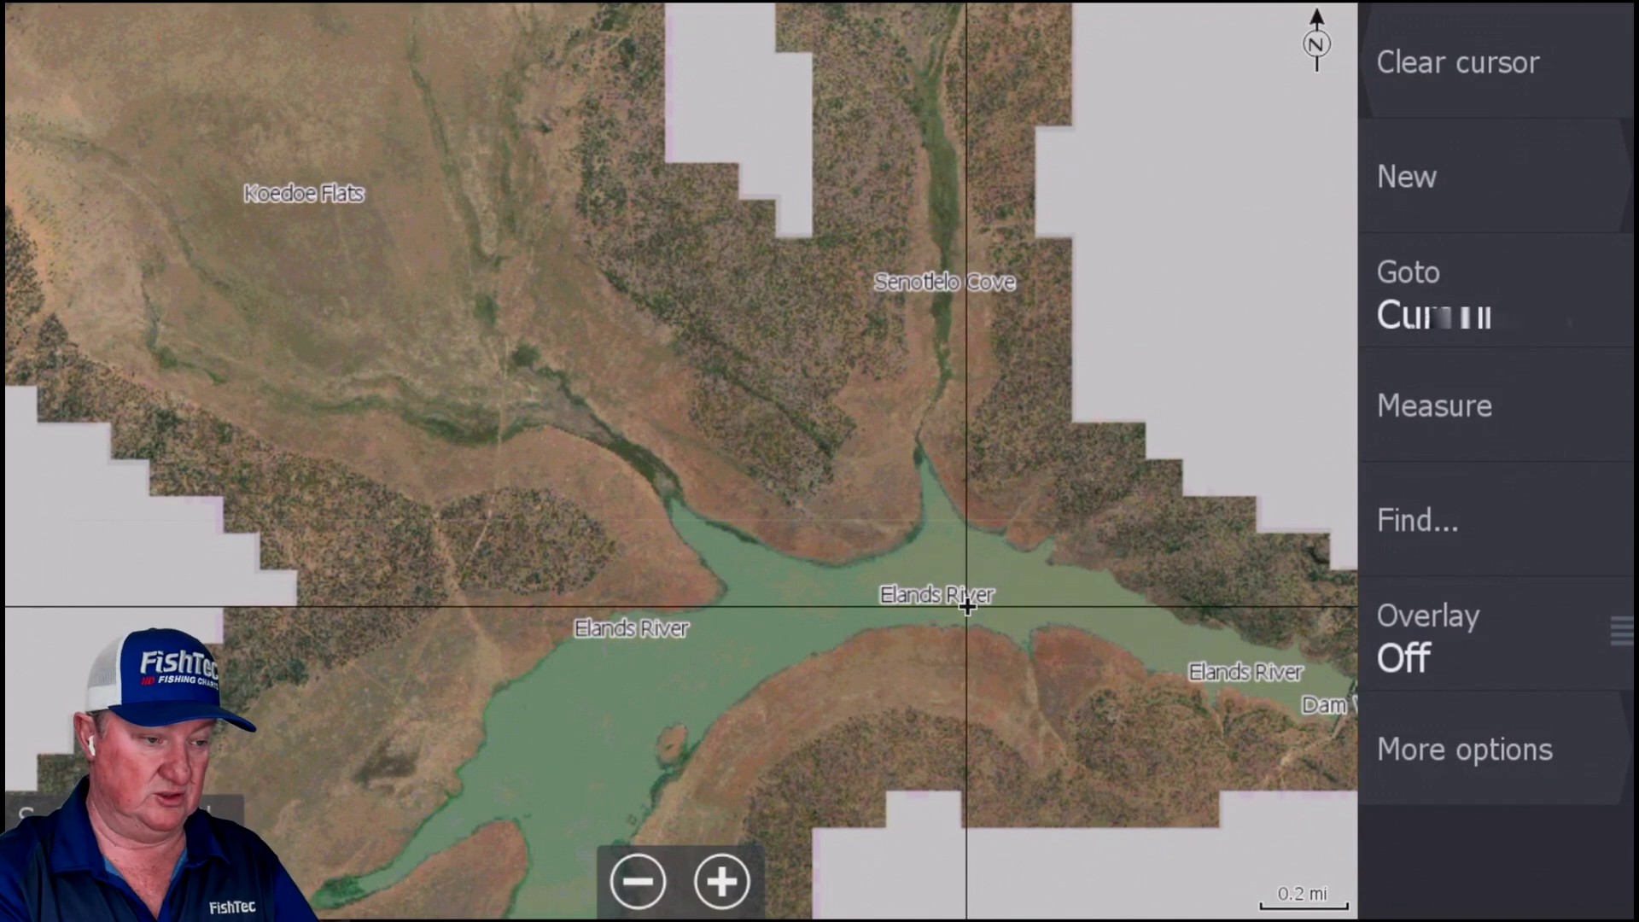
left_click_drag(663, 724, 873, 323)
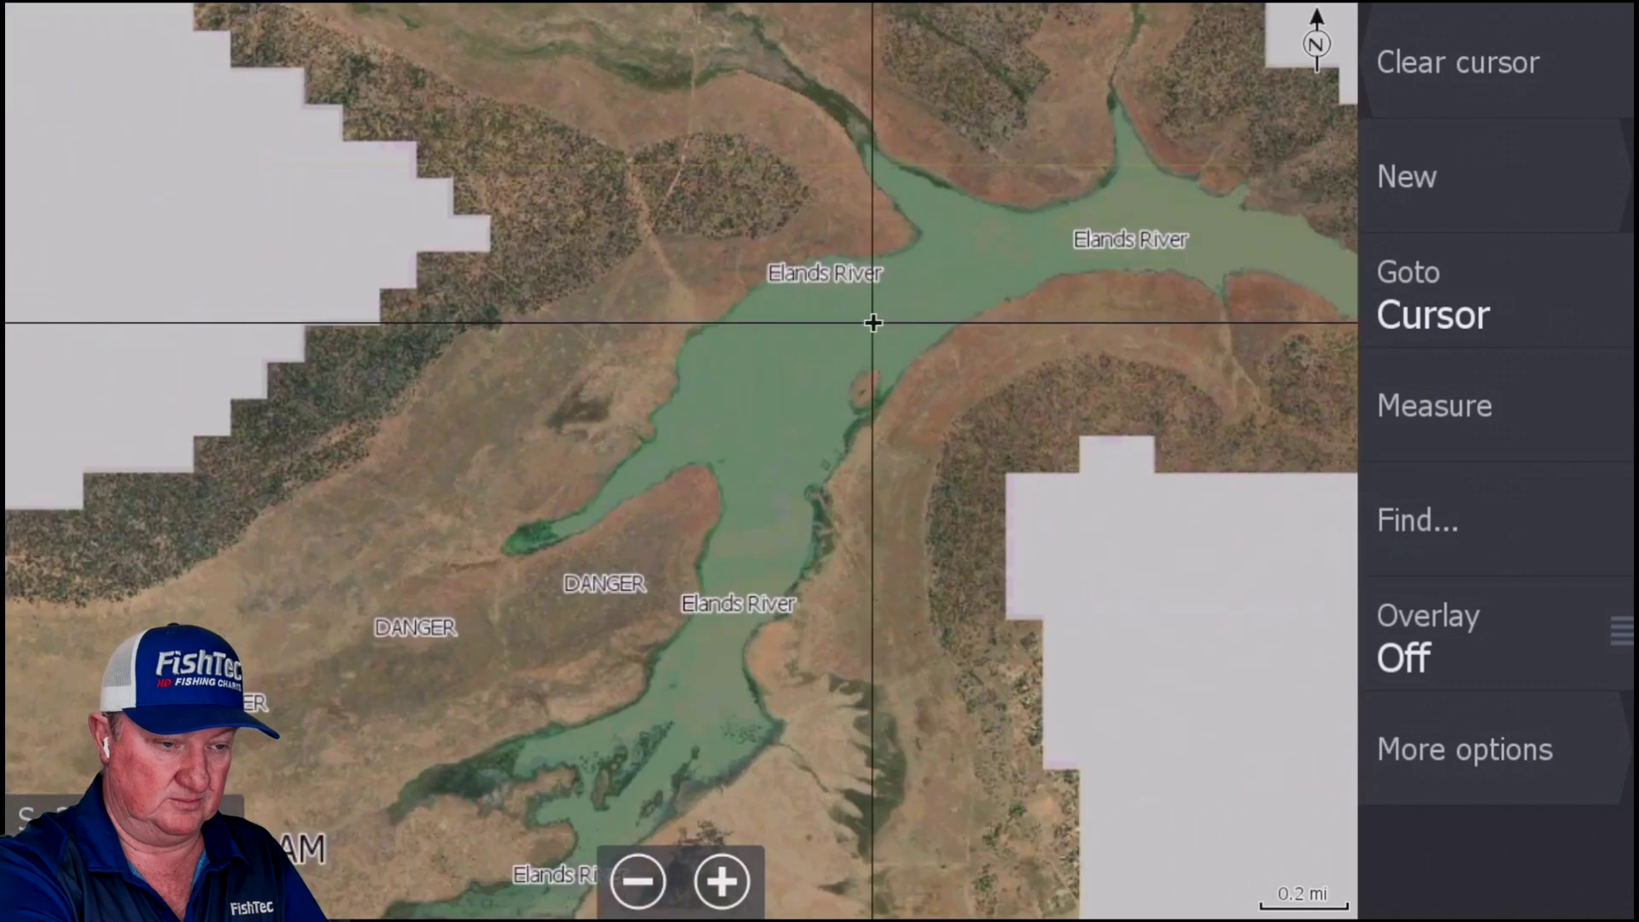
left_click_drag(759, 663, 877, 475)
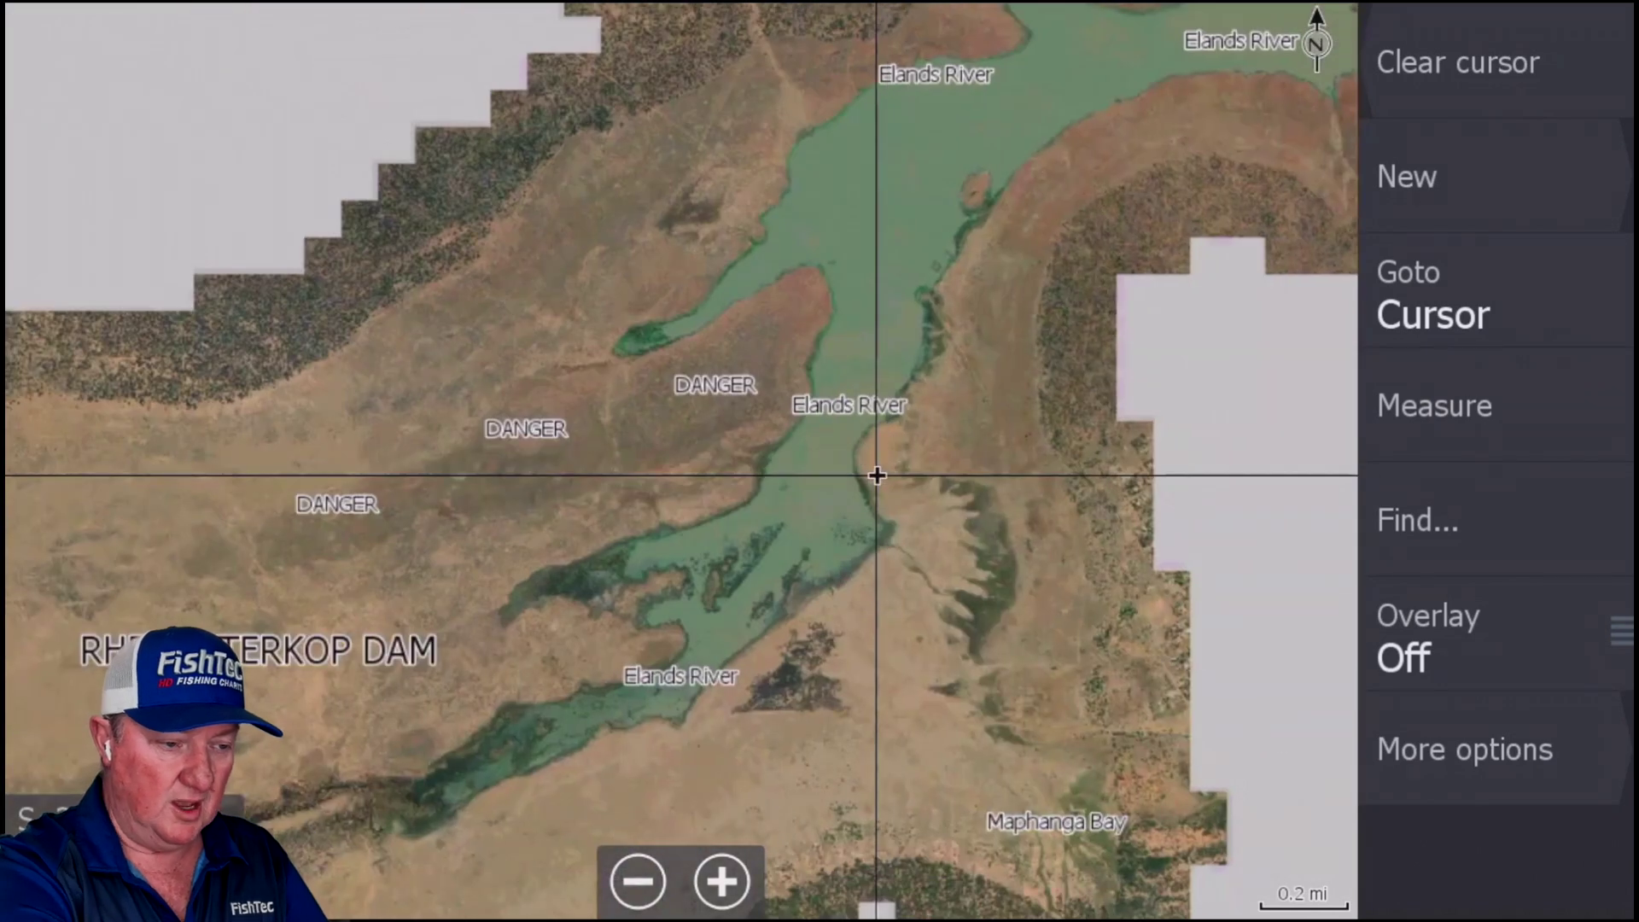
left_click_drag(773, 540, 827, 424)
left_click_drag(659, 581, 877, 408)
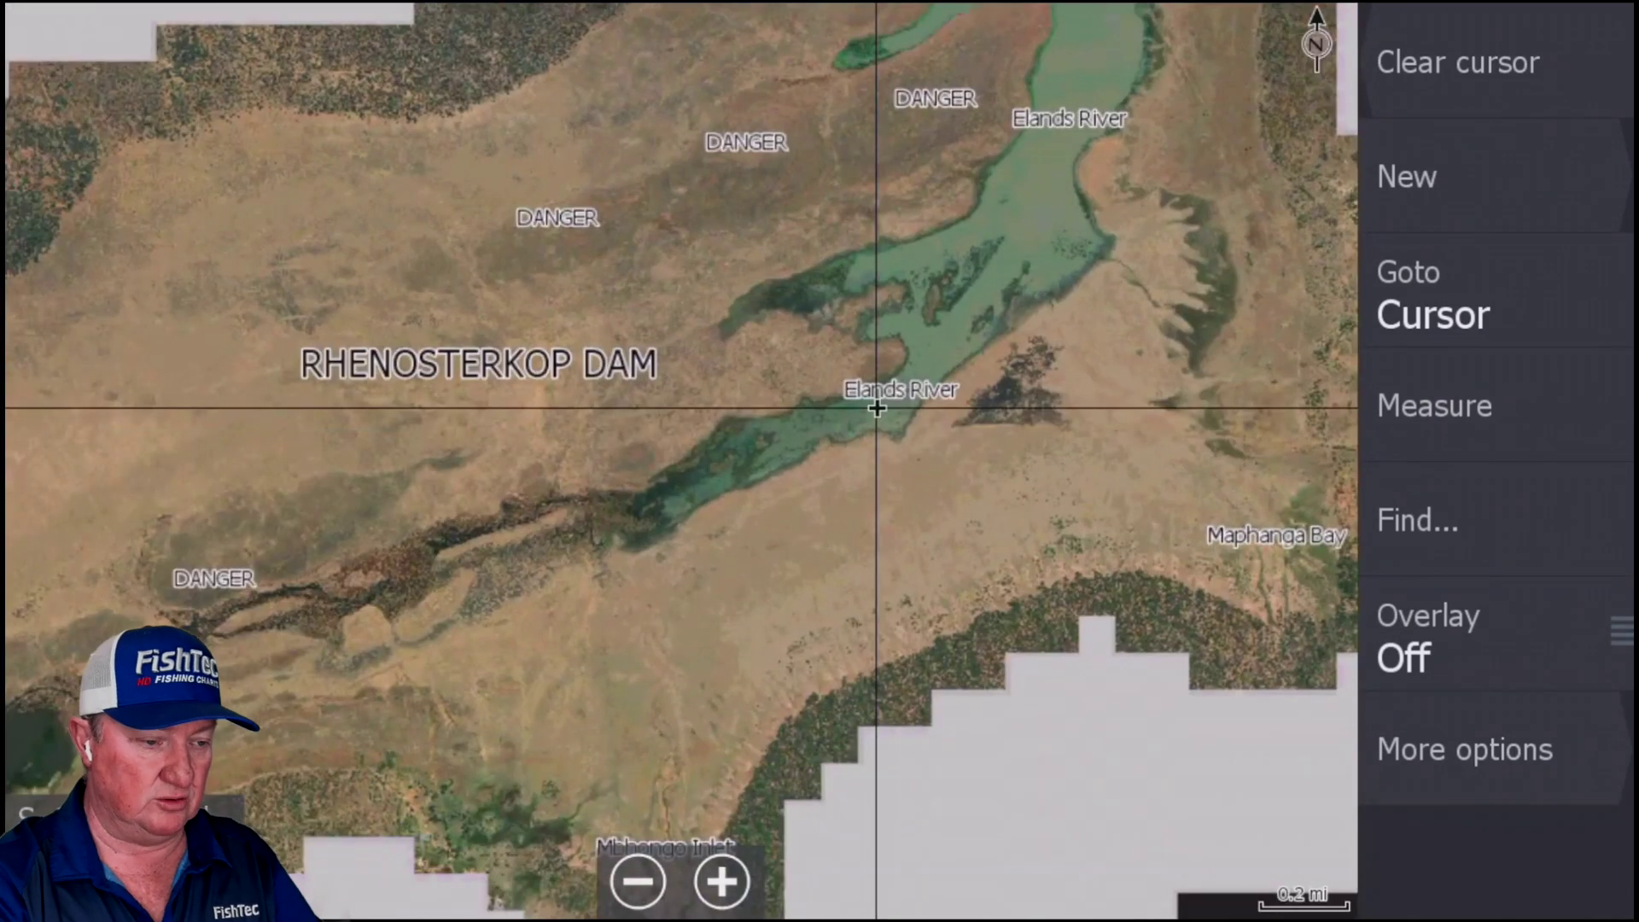
- Inspect the Dam Wall at the eastern end of the Elands River up close in the satellite imagery
left_click_drag(1019, 314, 556, 515)
left_click(989, 439)
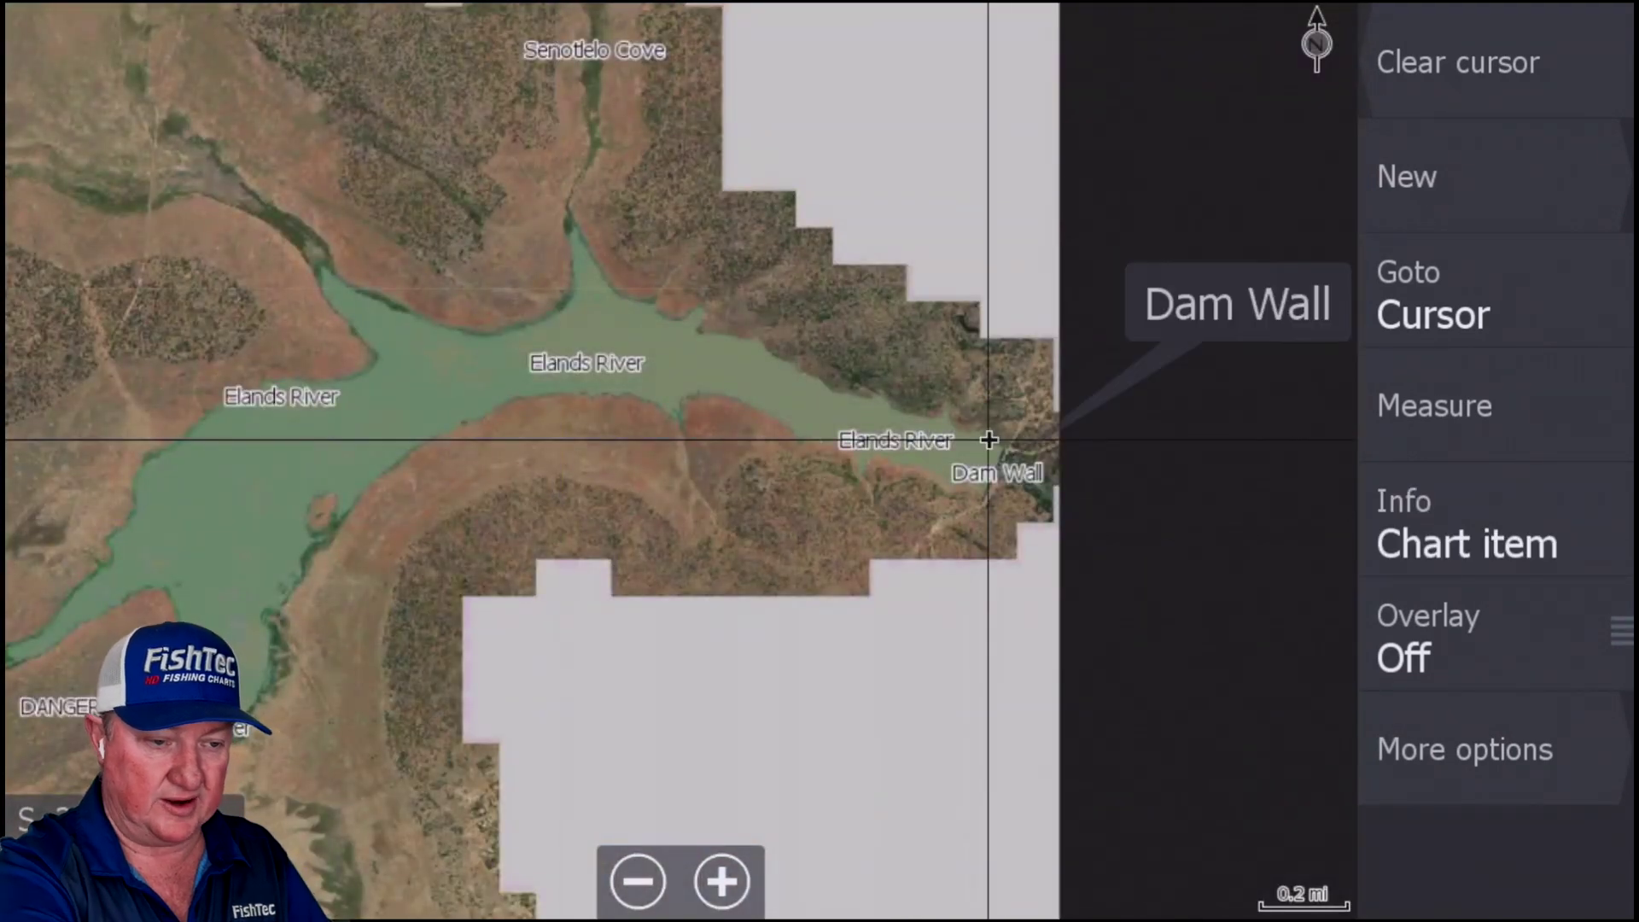
key("plus")
key("plus")
key("plus")
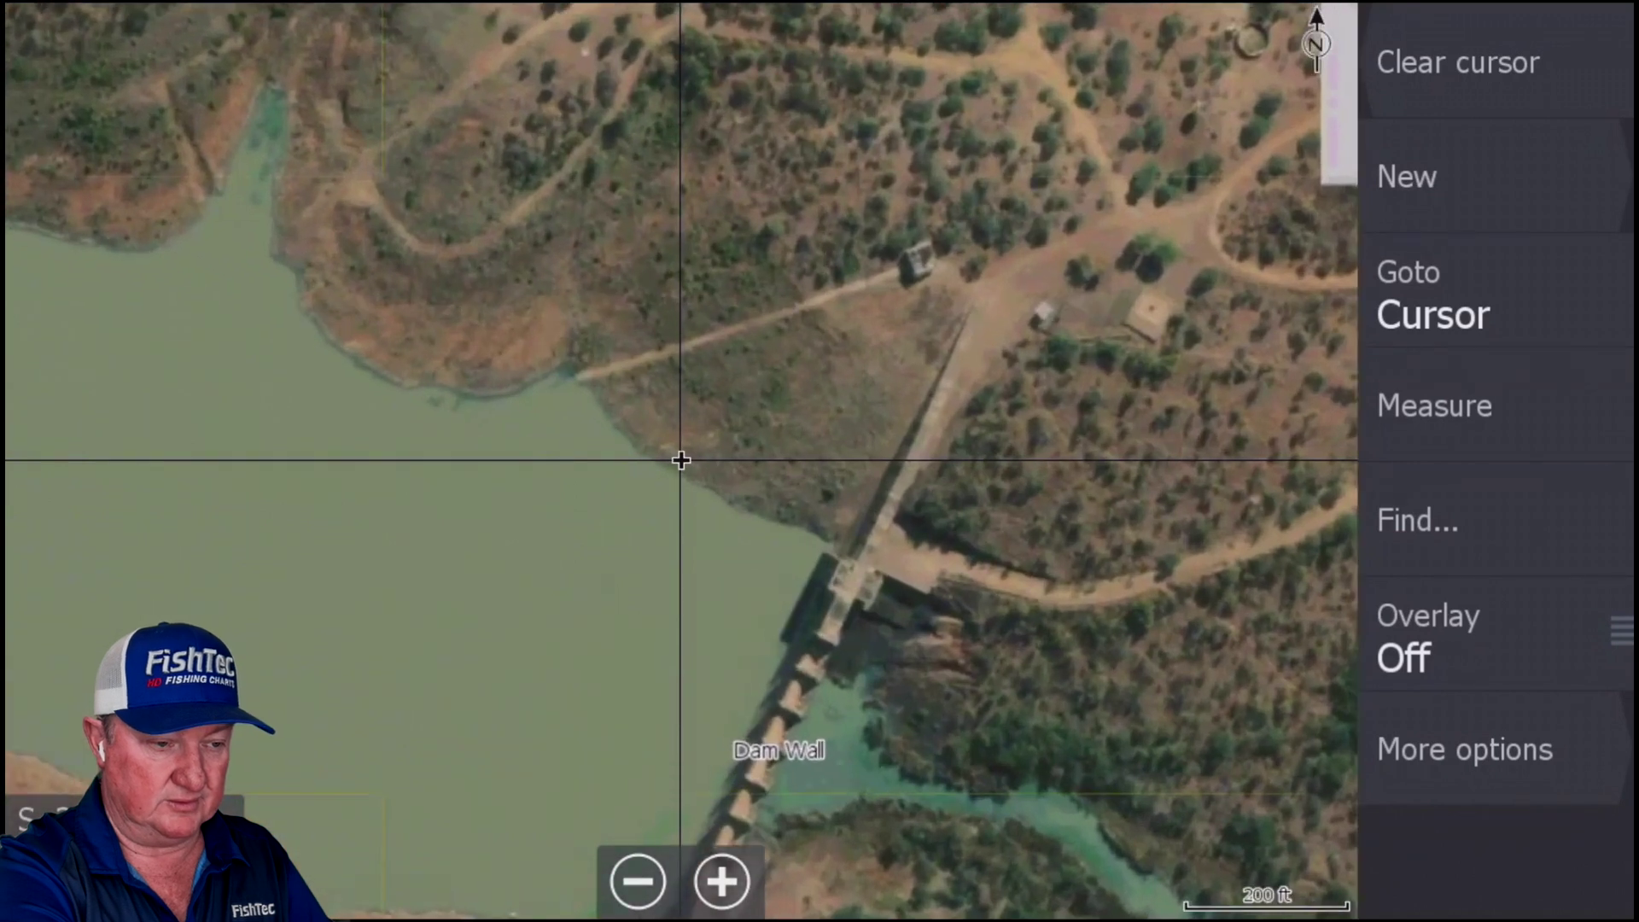
scroll(681, 460, "up", 1)
left_click(867, 590)
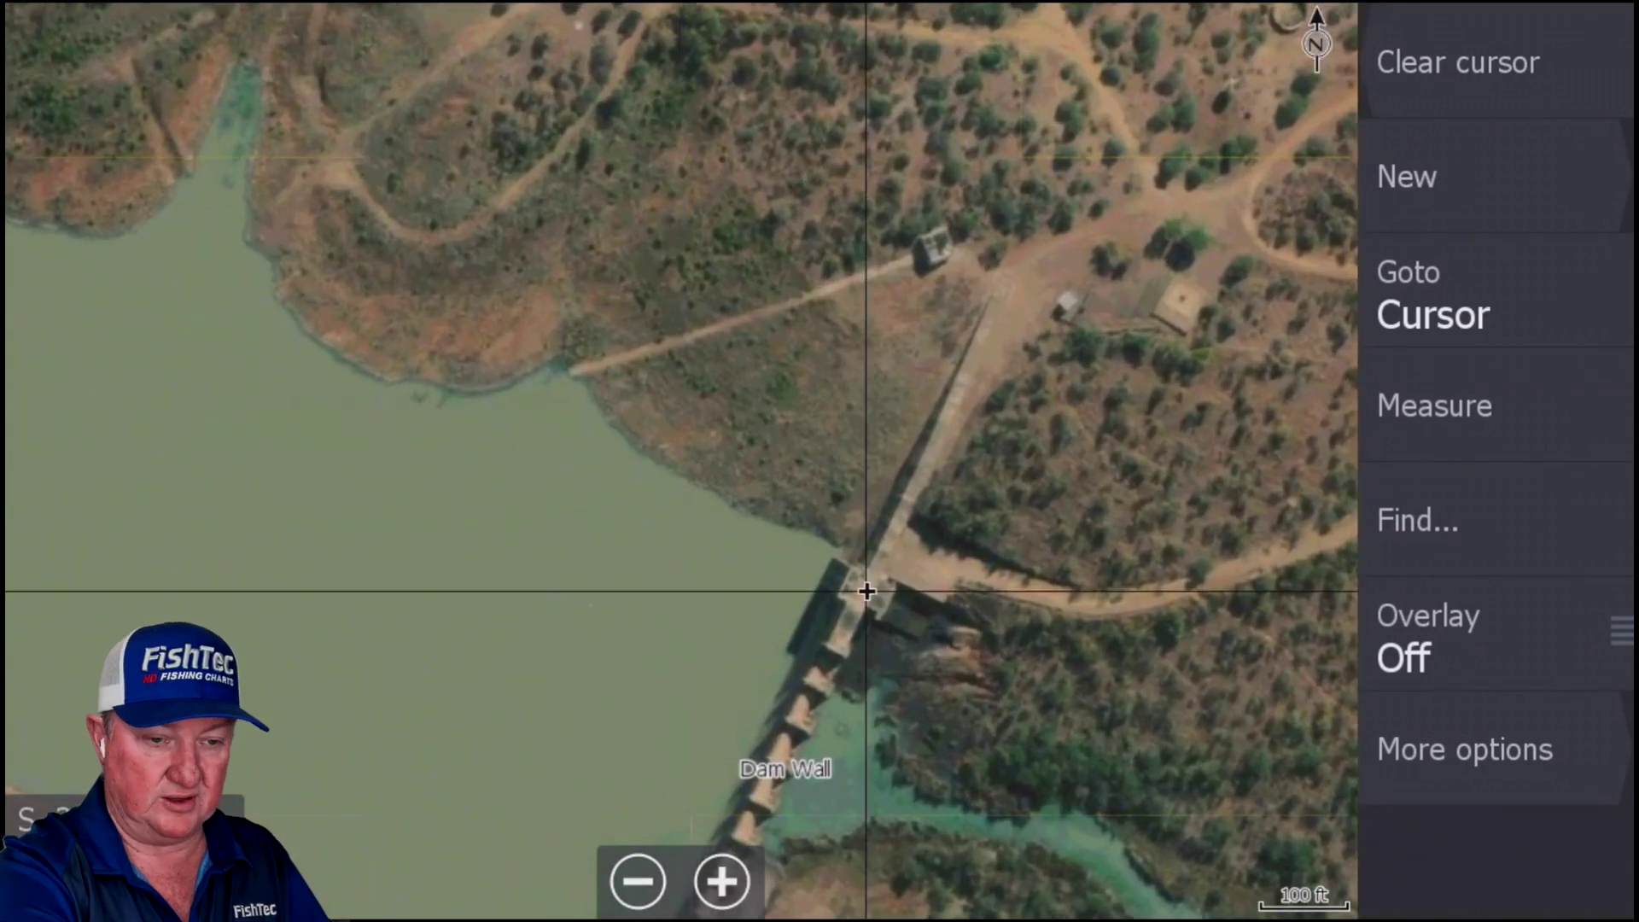
scroll(867, 591, "up", 1)
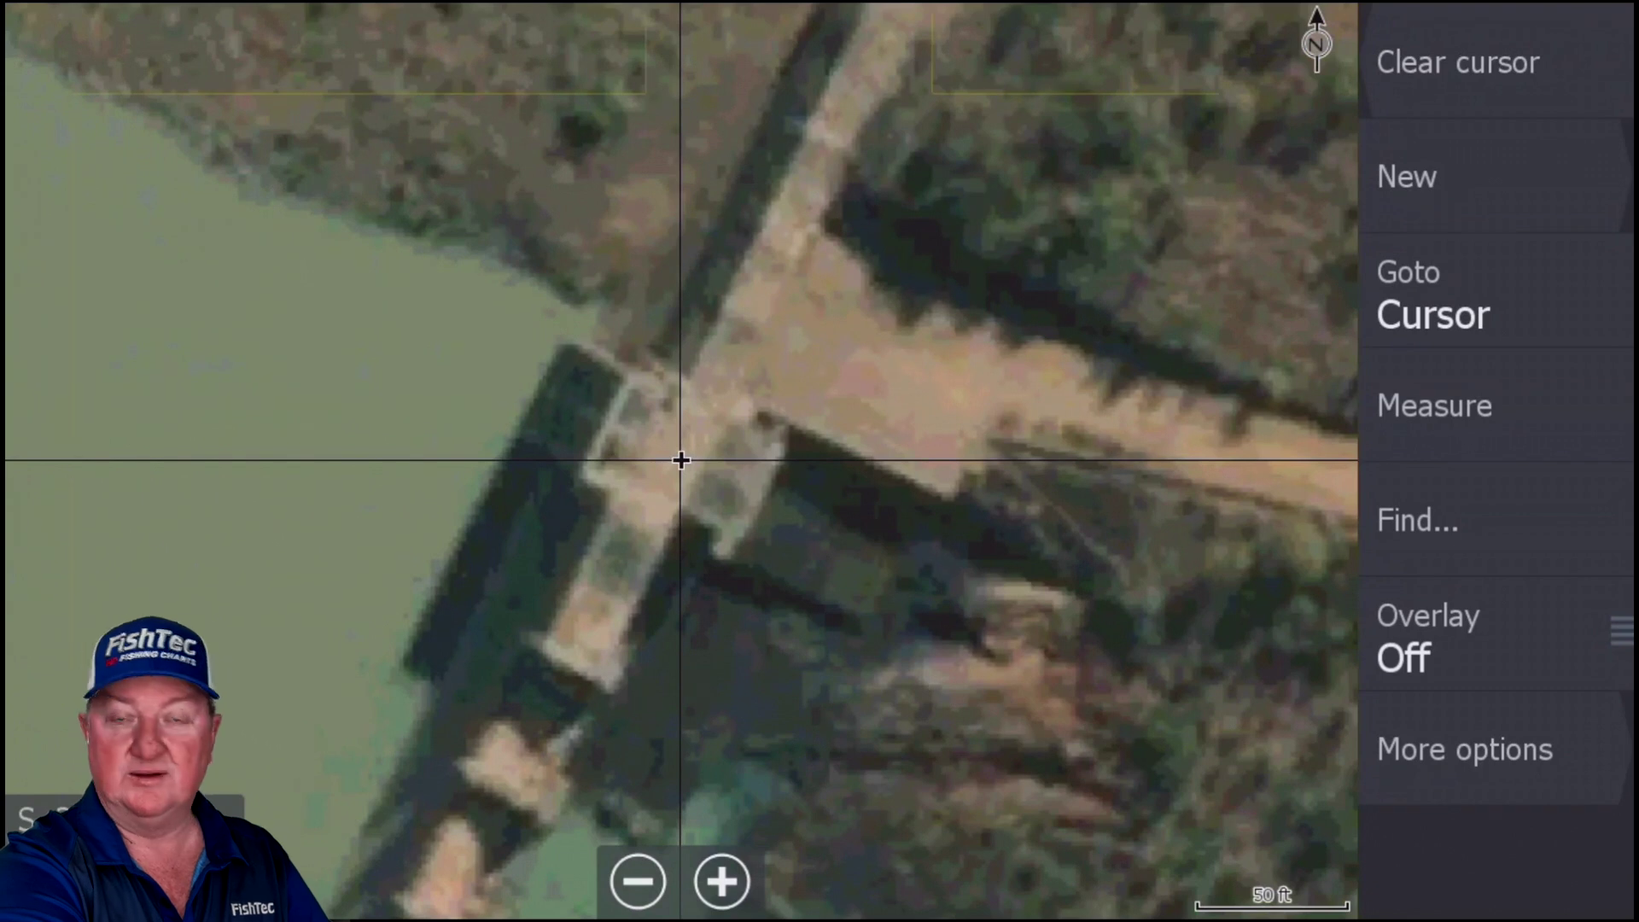
scroll(680, 460, "down", 2)
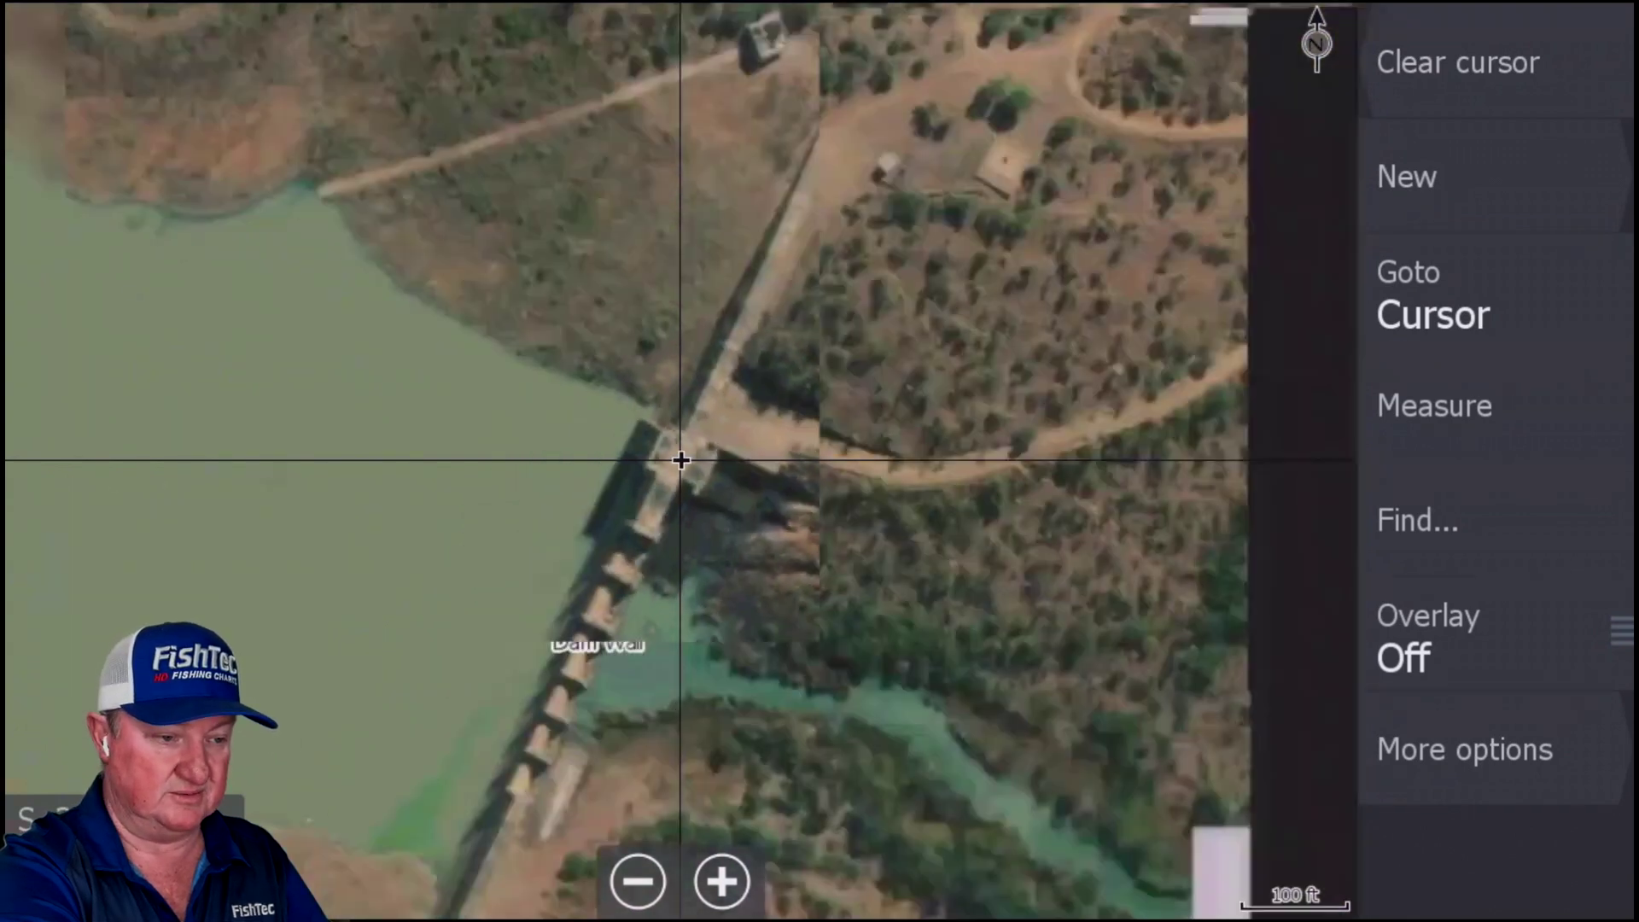
scroll(681, 460, "down", 3)
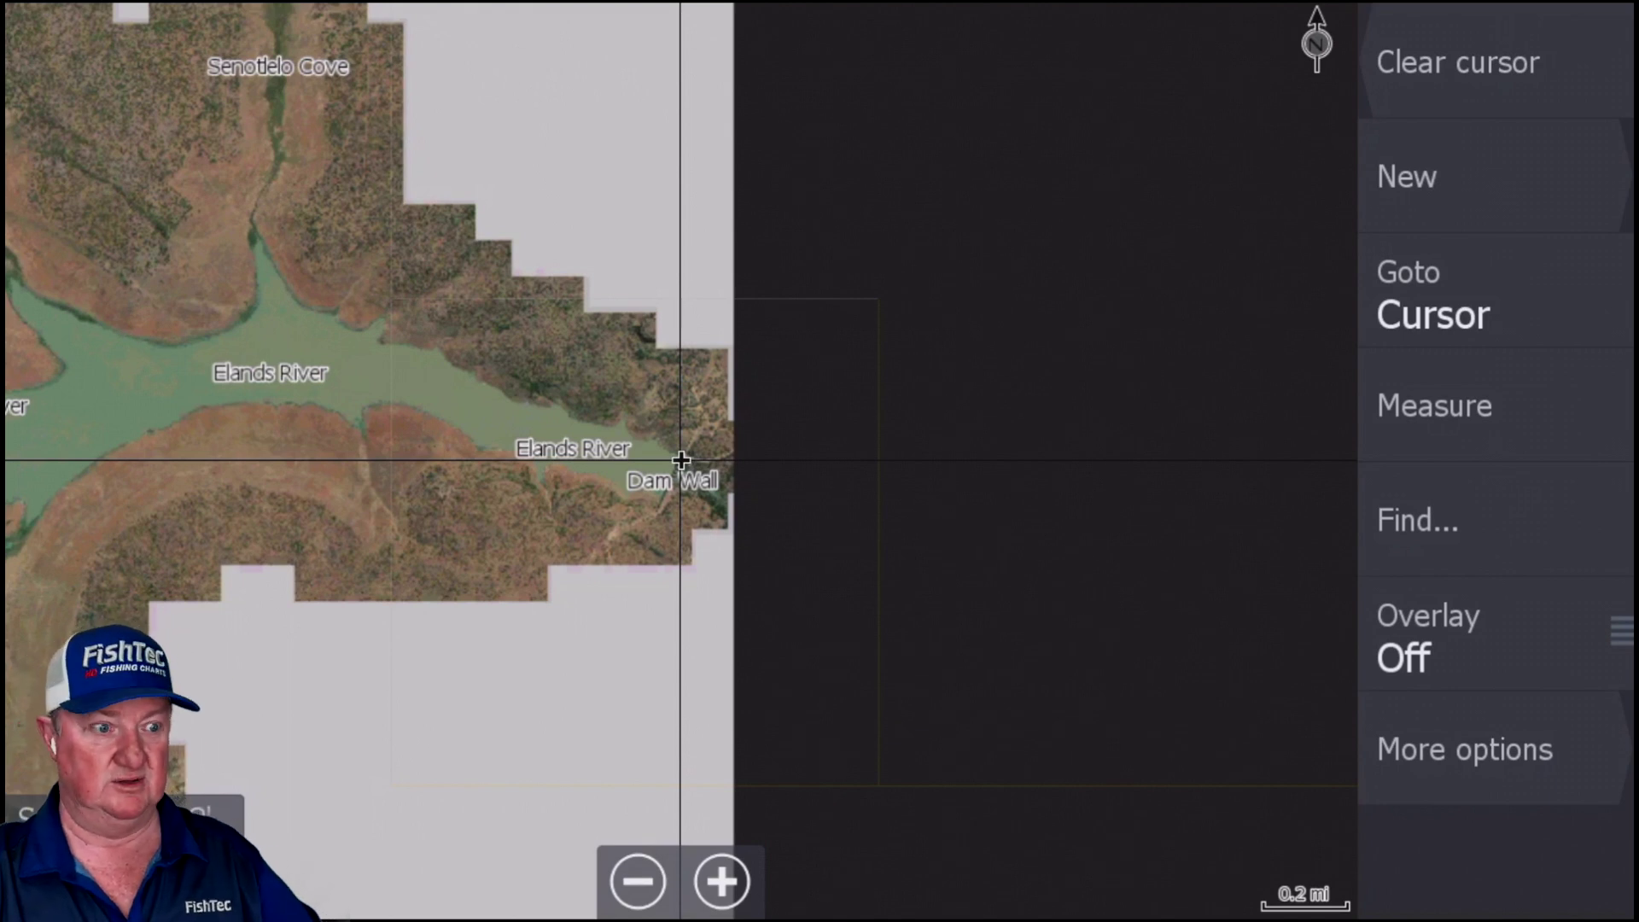
- Return to the DANGER areas west of the Elands River and switch the chart source to Rhenosterkop
left_click_drag(384, 530, 1050, 413)
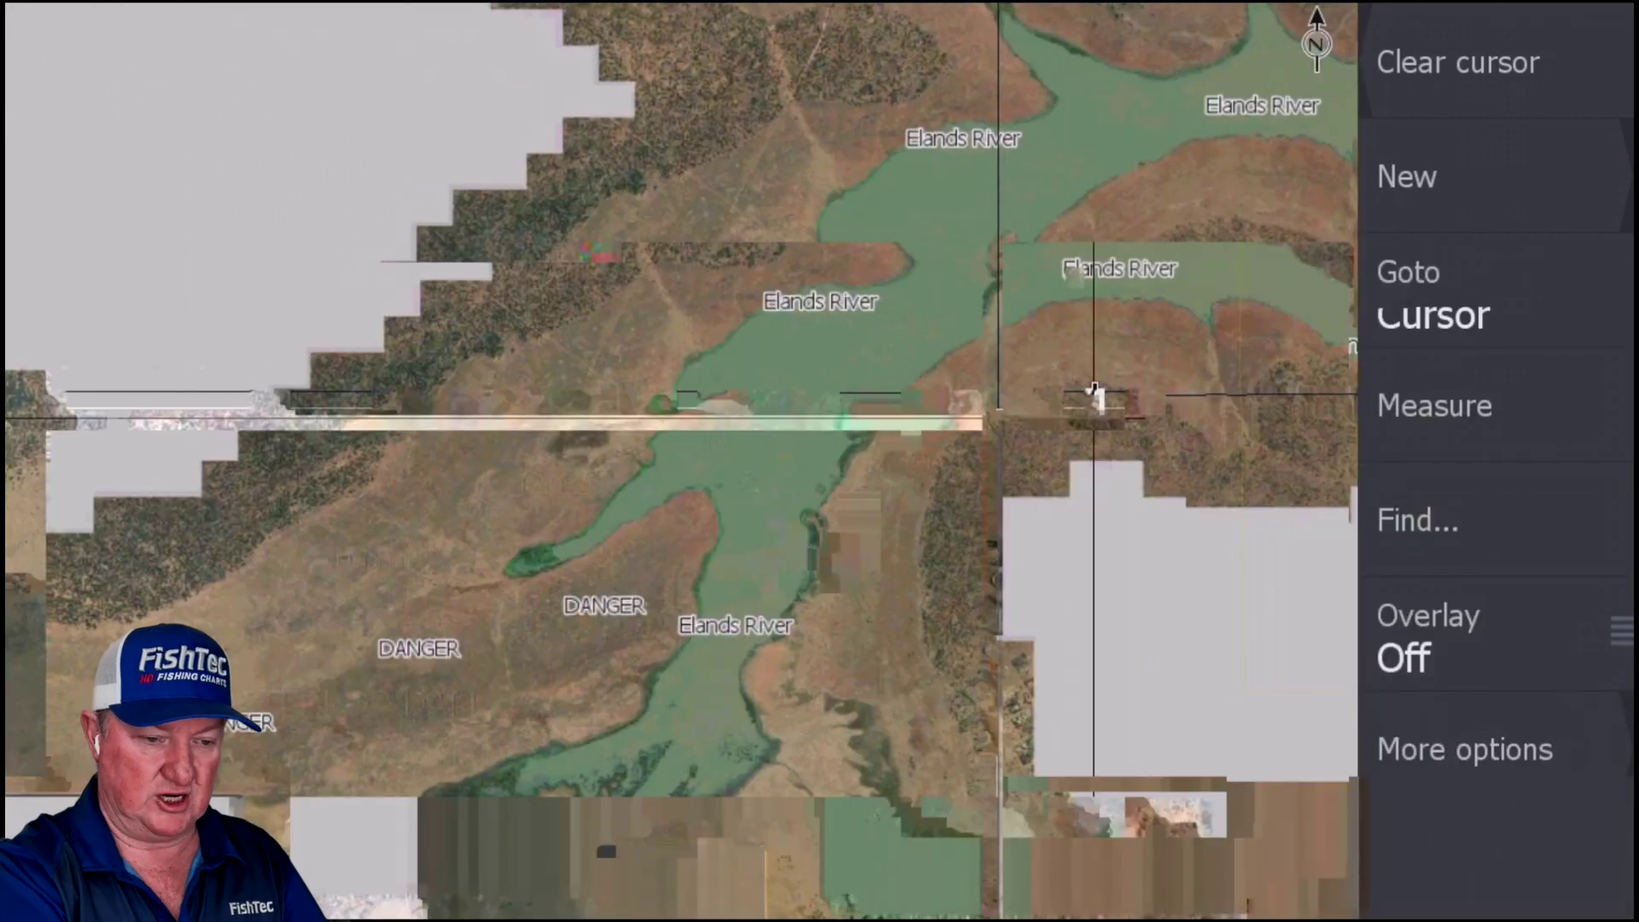
left_click(1466, 750)
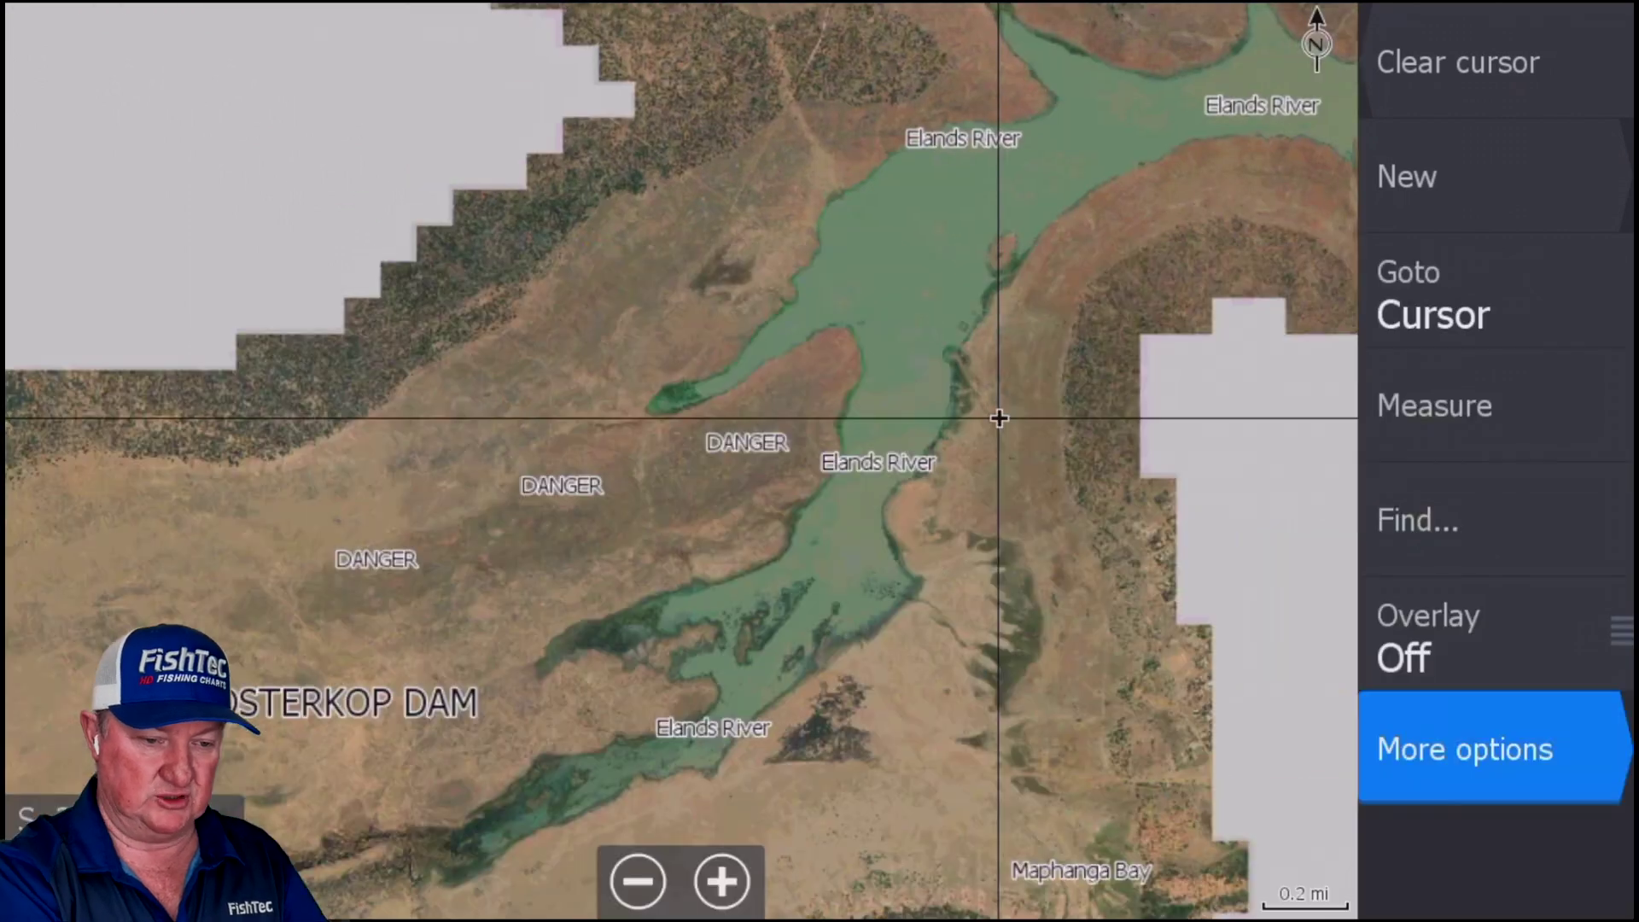
left_click(1465, 864)
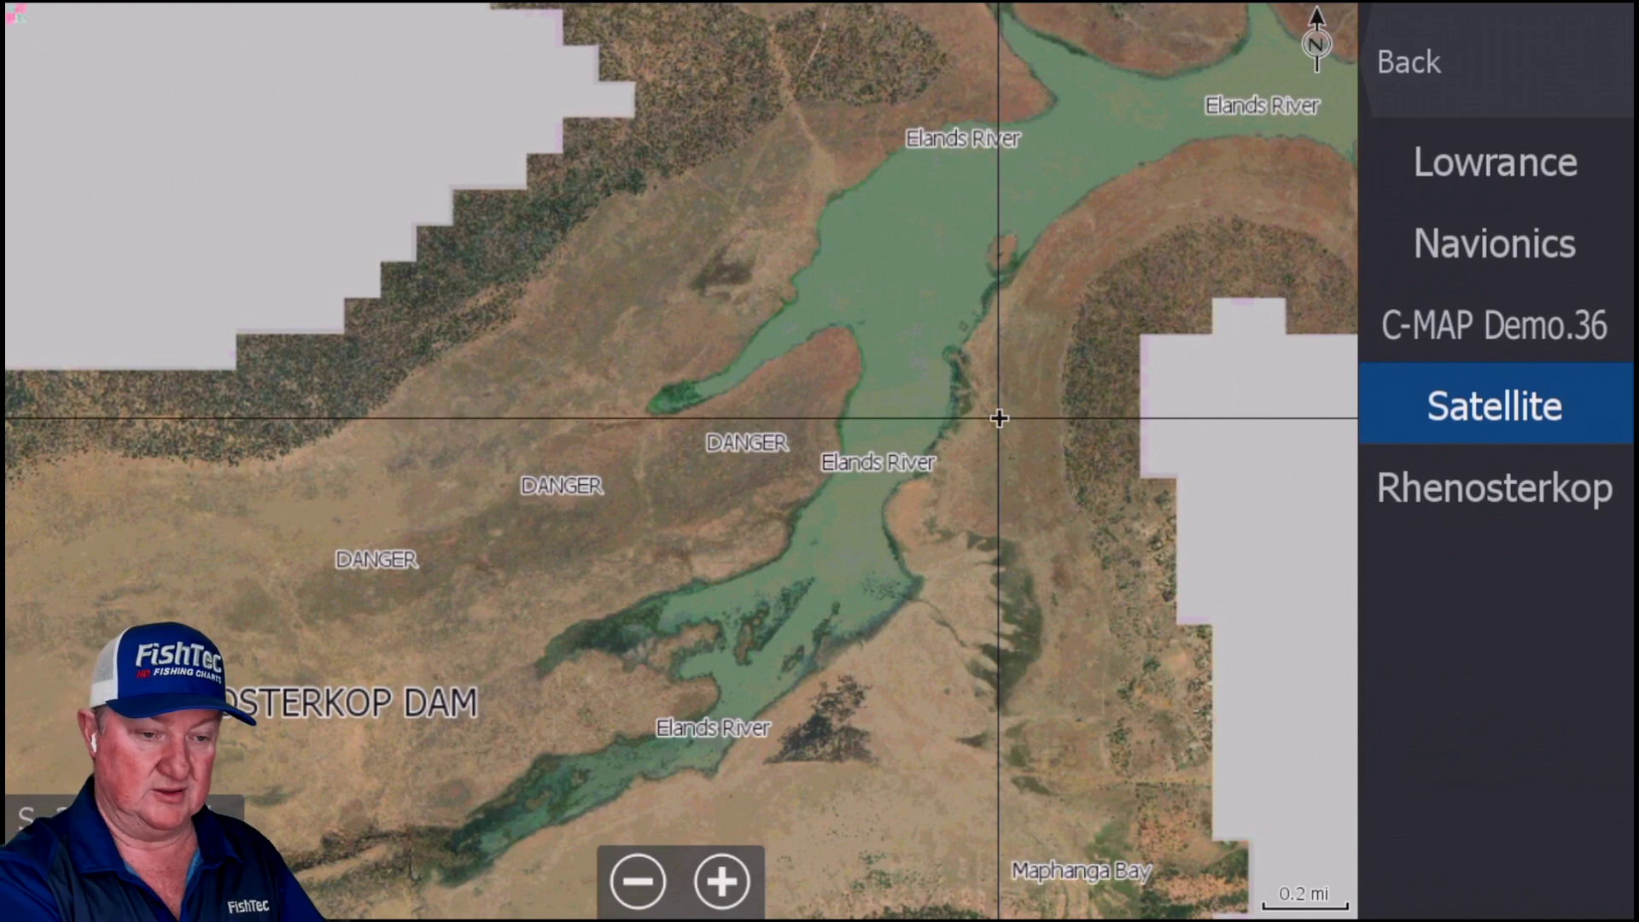
left_click(1494, 487)
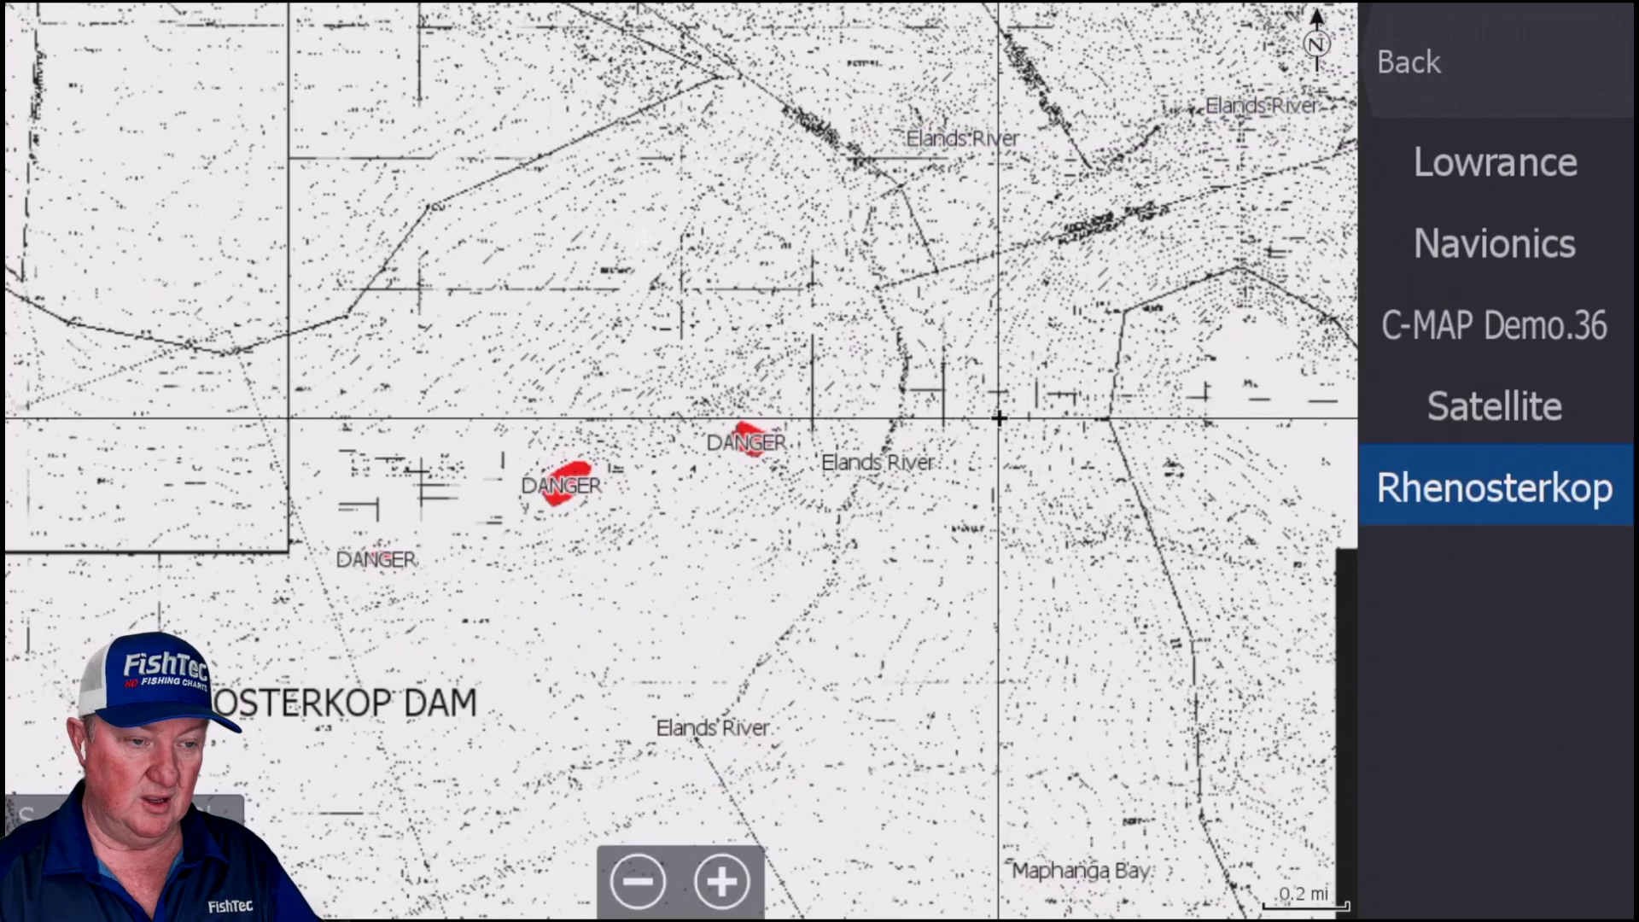
- Examine the two red DANGER areas and their surrounding contours up close on the Rhenosterkop survey chart
scroll(681, 461, "down", 2)
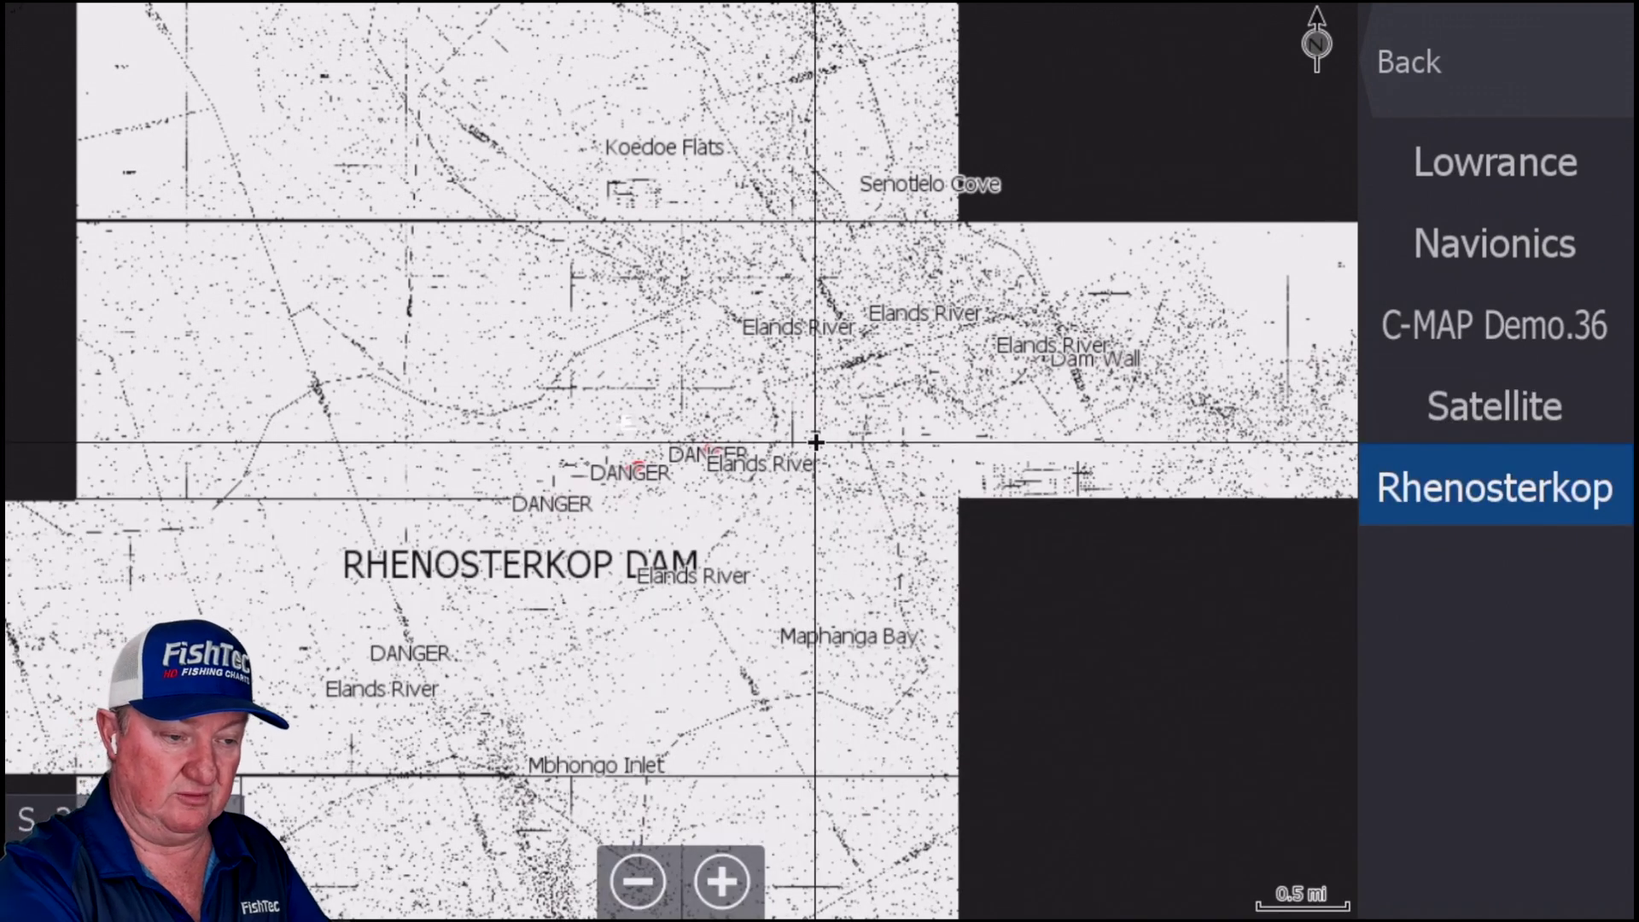
left_click(638, 469)
left_click(722, 881)
scroll(681, 459, "up", 2)
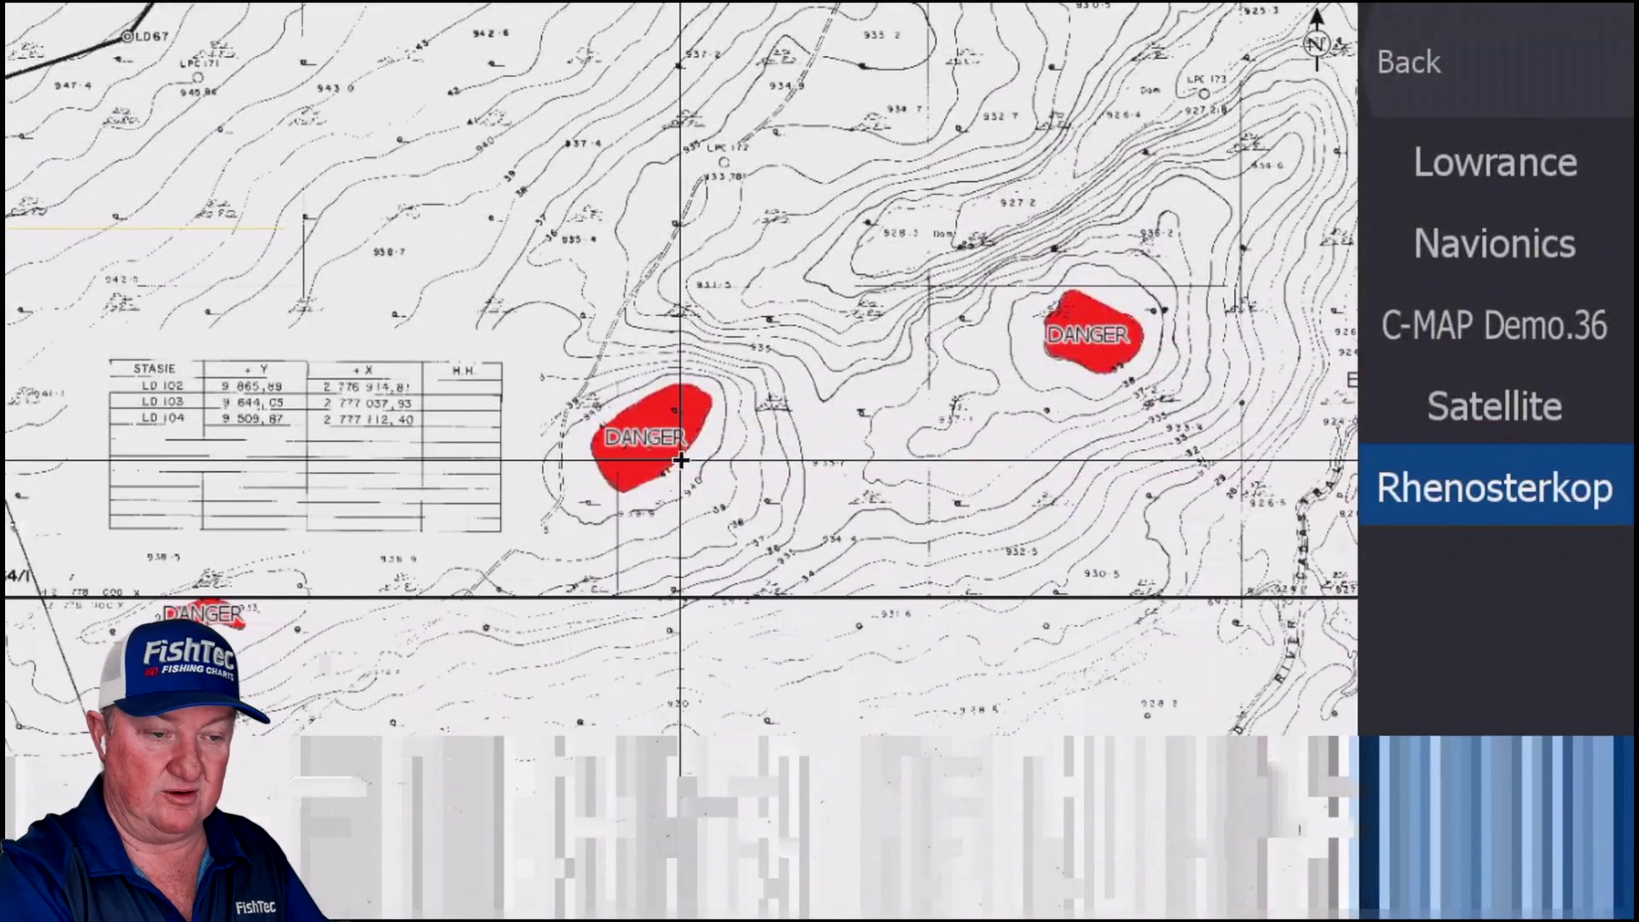
left_click(1079, 333)
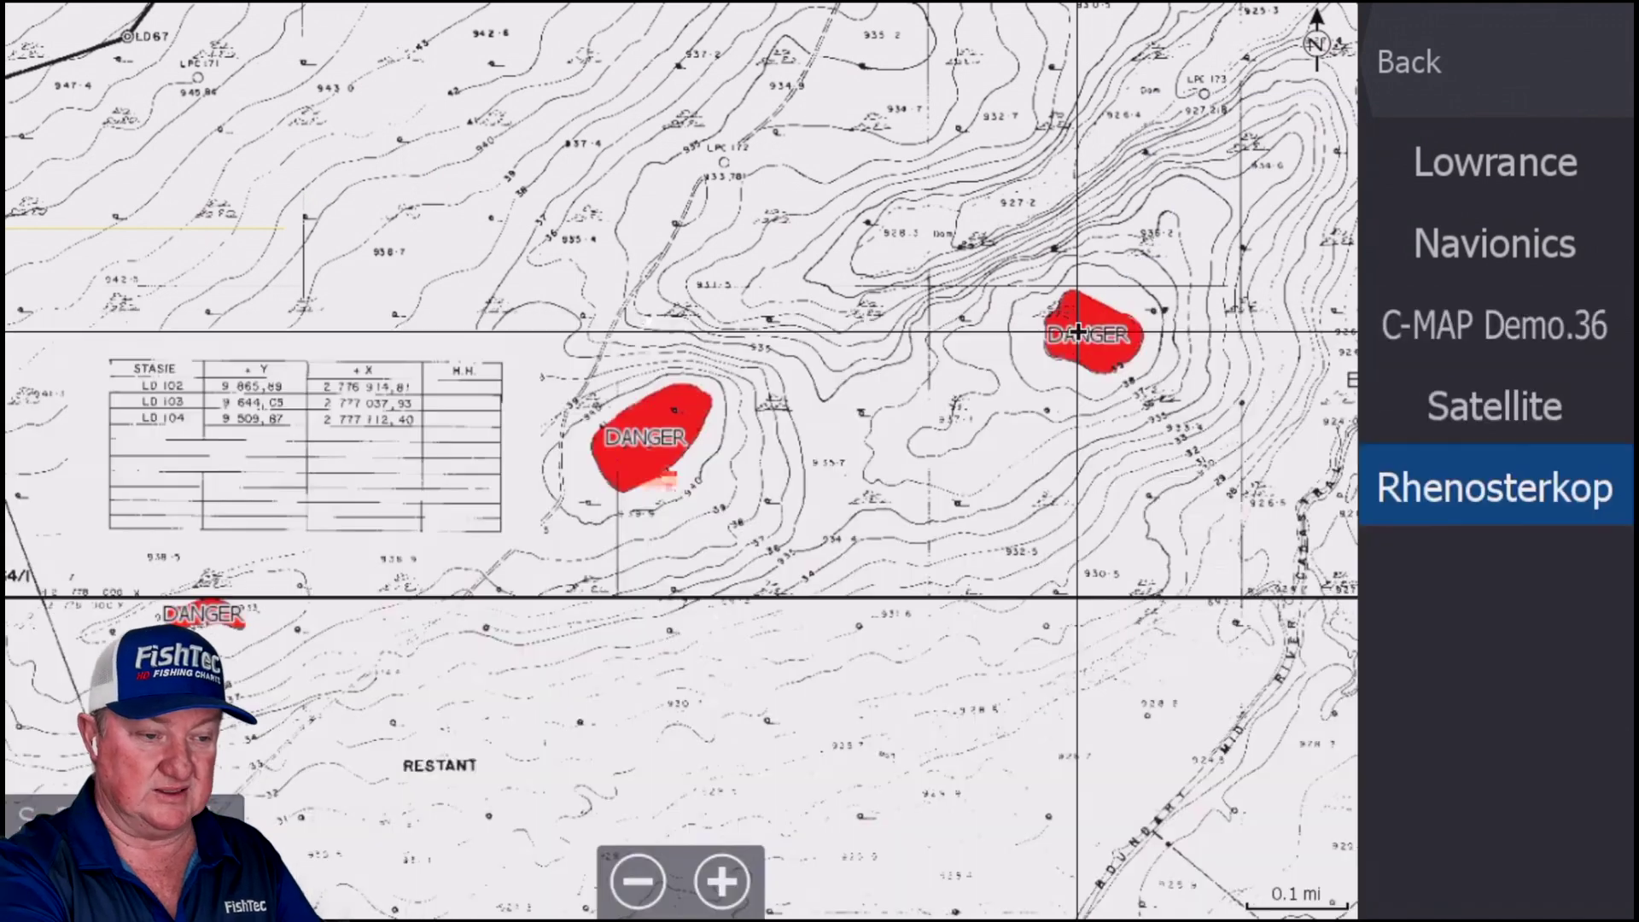
- Compare the DANGER areas in the Satellite source with the same view in the Rhenosterkop source
left_click_drag(487, 747, 551, 666)
key("Up")
key("Return")
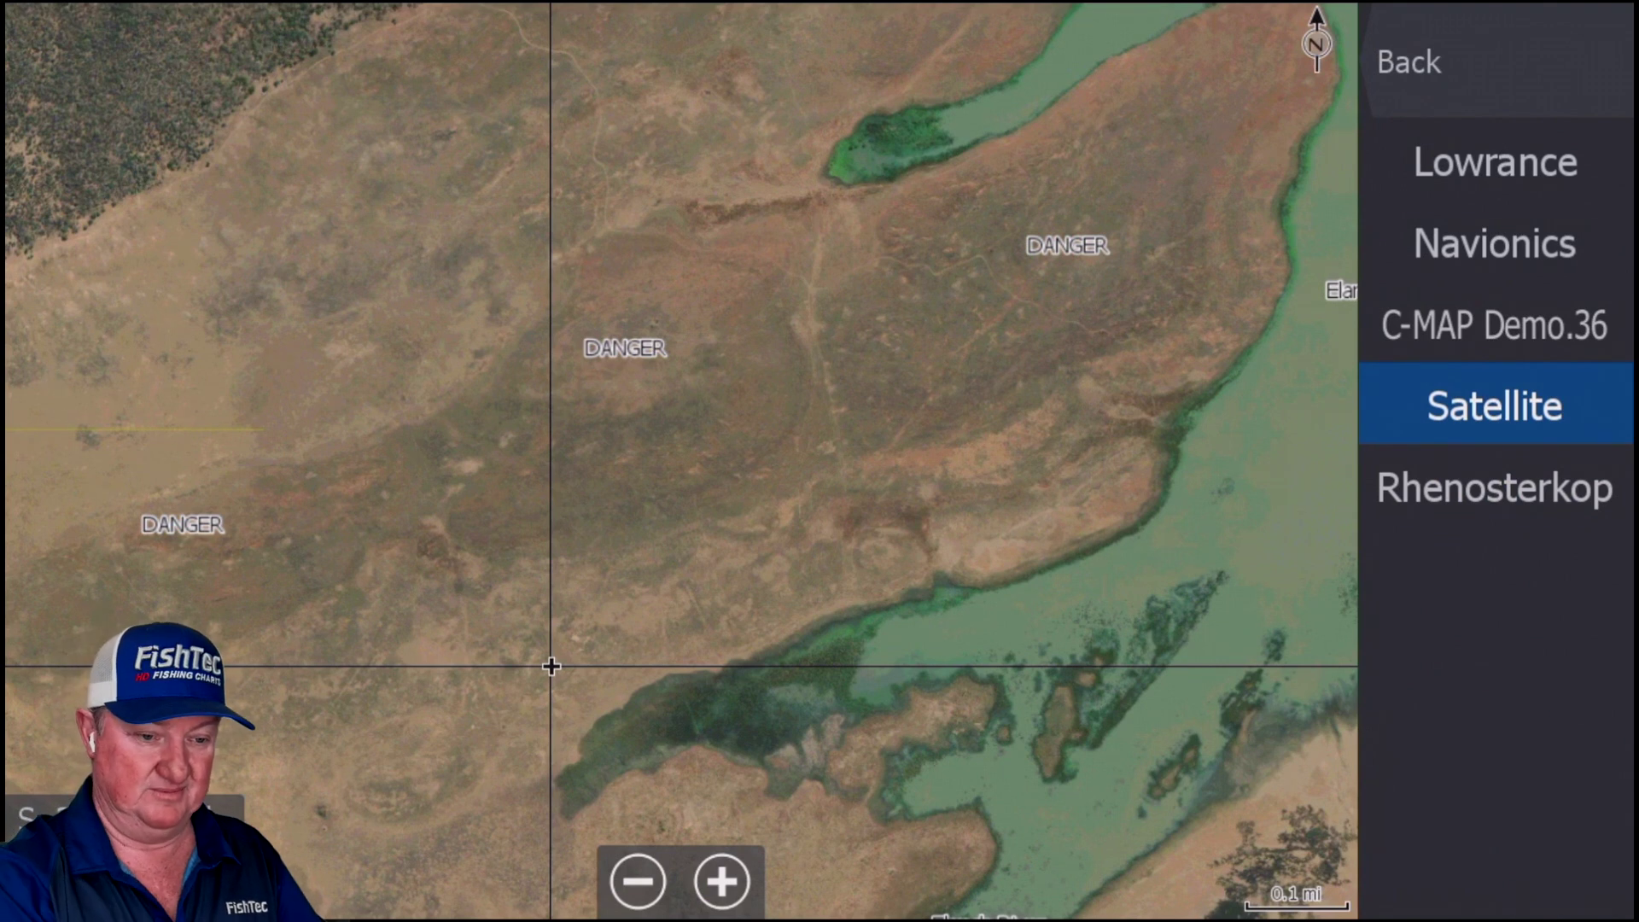
key("Down")
key("Return")
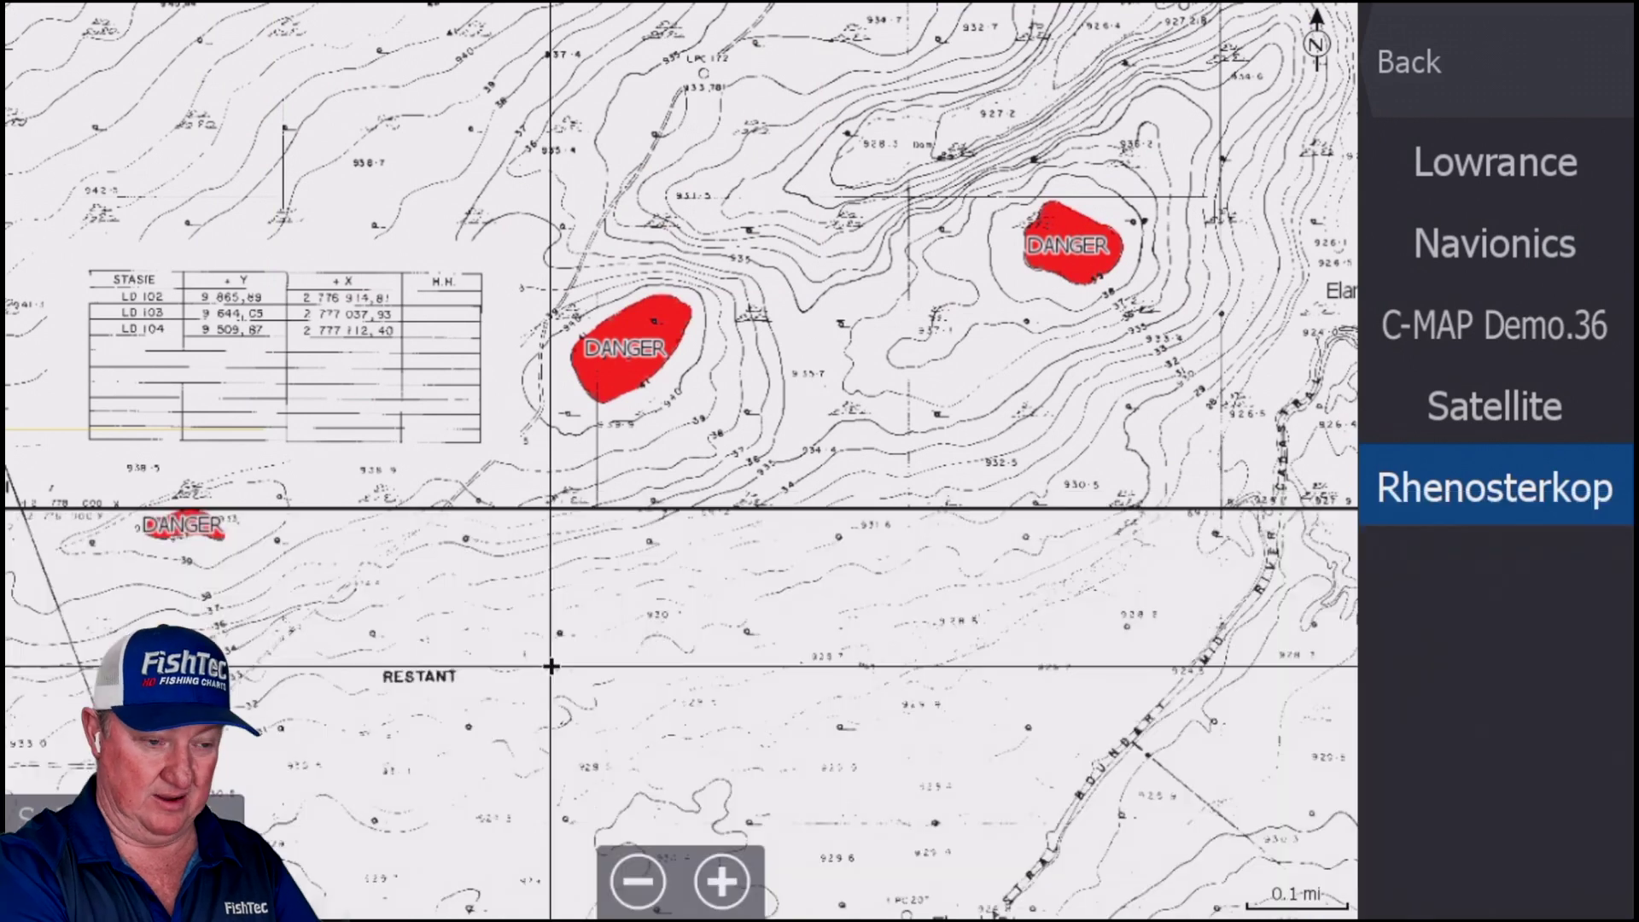
- Locate the DANGER area on the Allemanskraal–Vaalbank boundary line, zoom in on it, and switch the chart source to Satellite
left_click_drag(549, 736, 1255, 453)
left_click_drag(753, 687, 1114, 432)
left_click_drag(902, 541, 1145, 330)
left_click_drag(918, 427, 1069, 172)
left_click_drag(965, 347, 959, 333)
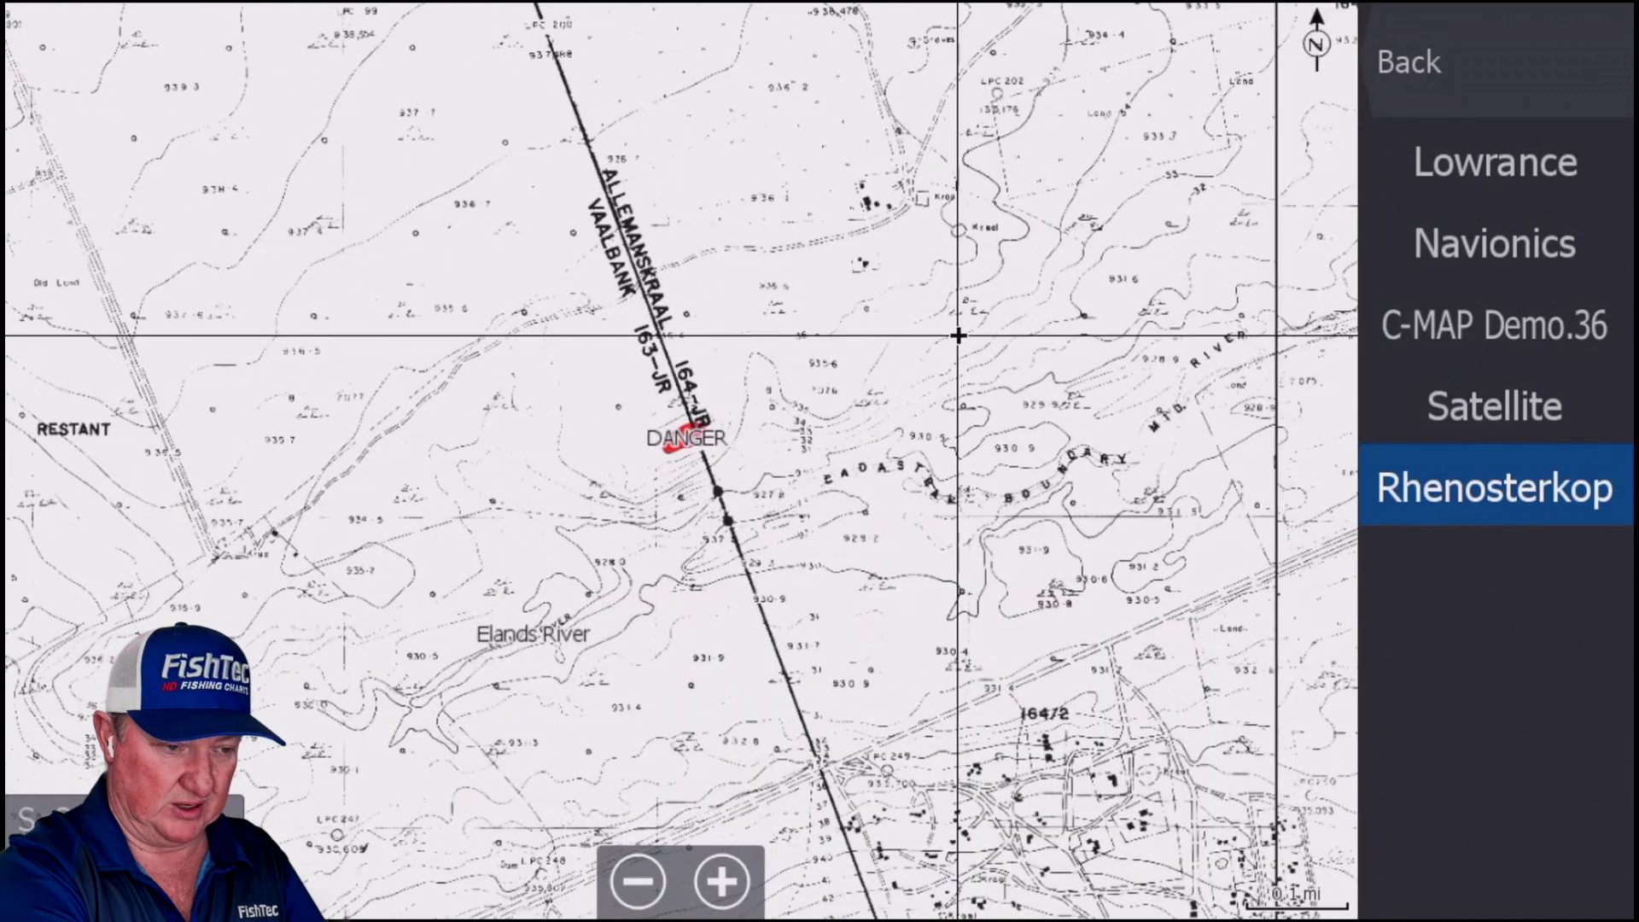
left_click(667, 434)
scroll(667, 436, "up", 3)
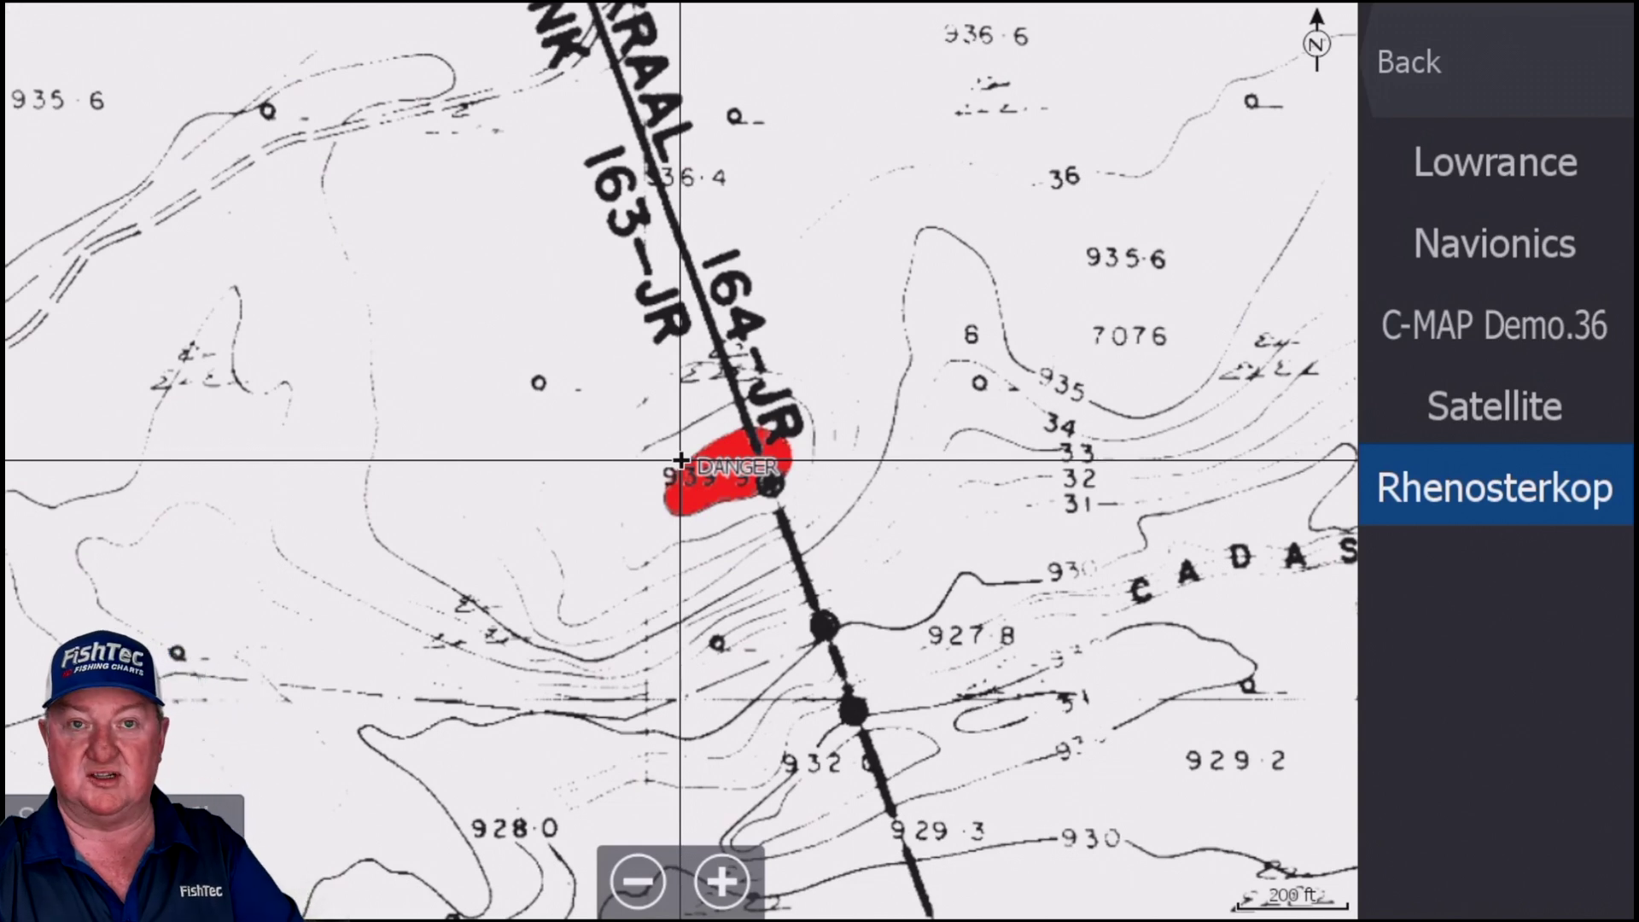
left_click(1494, 405)
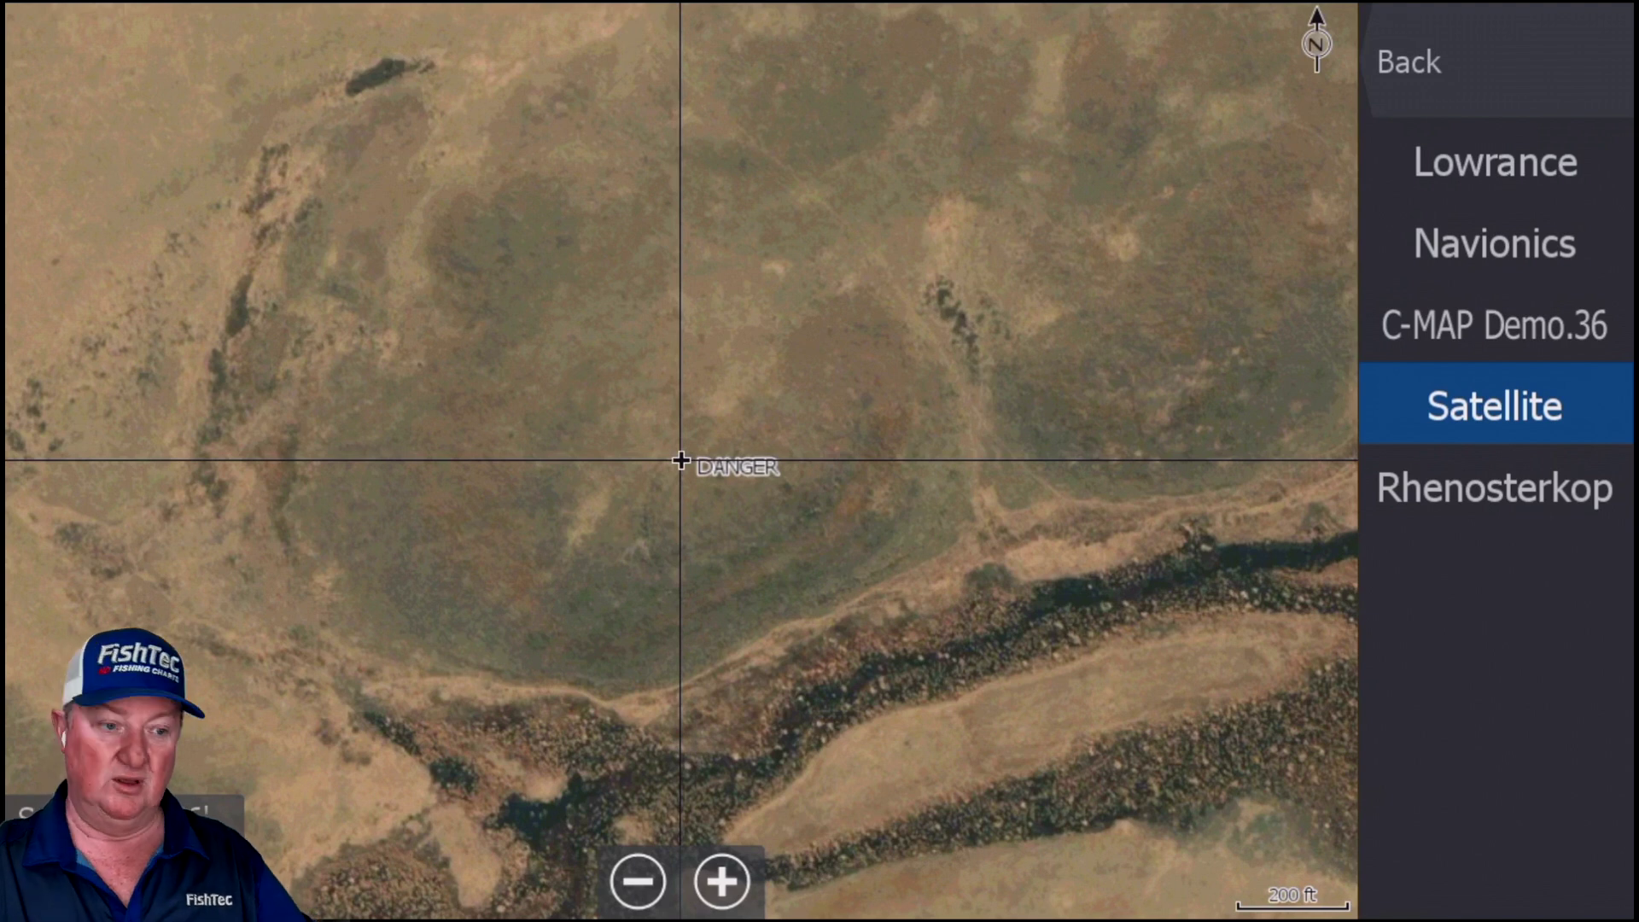
- Switch the chart source to Rhenosterkop and examine the school and settlement south of the DANGER area on the Allemanskraal–Vaalbank line
left_click(1494, 487)
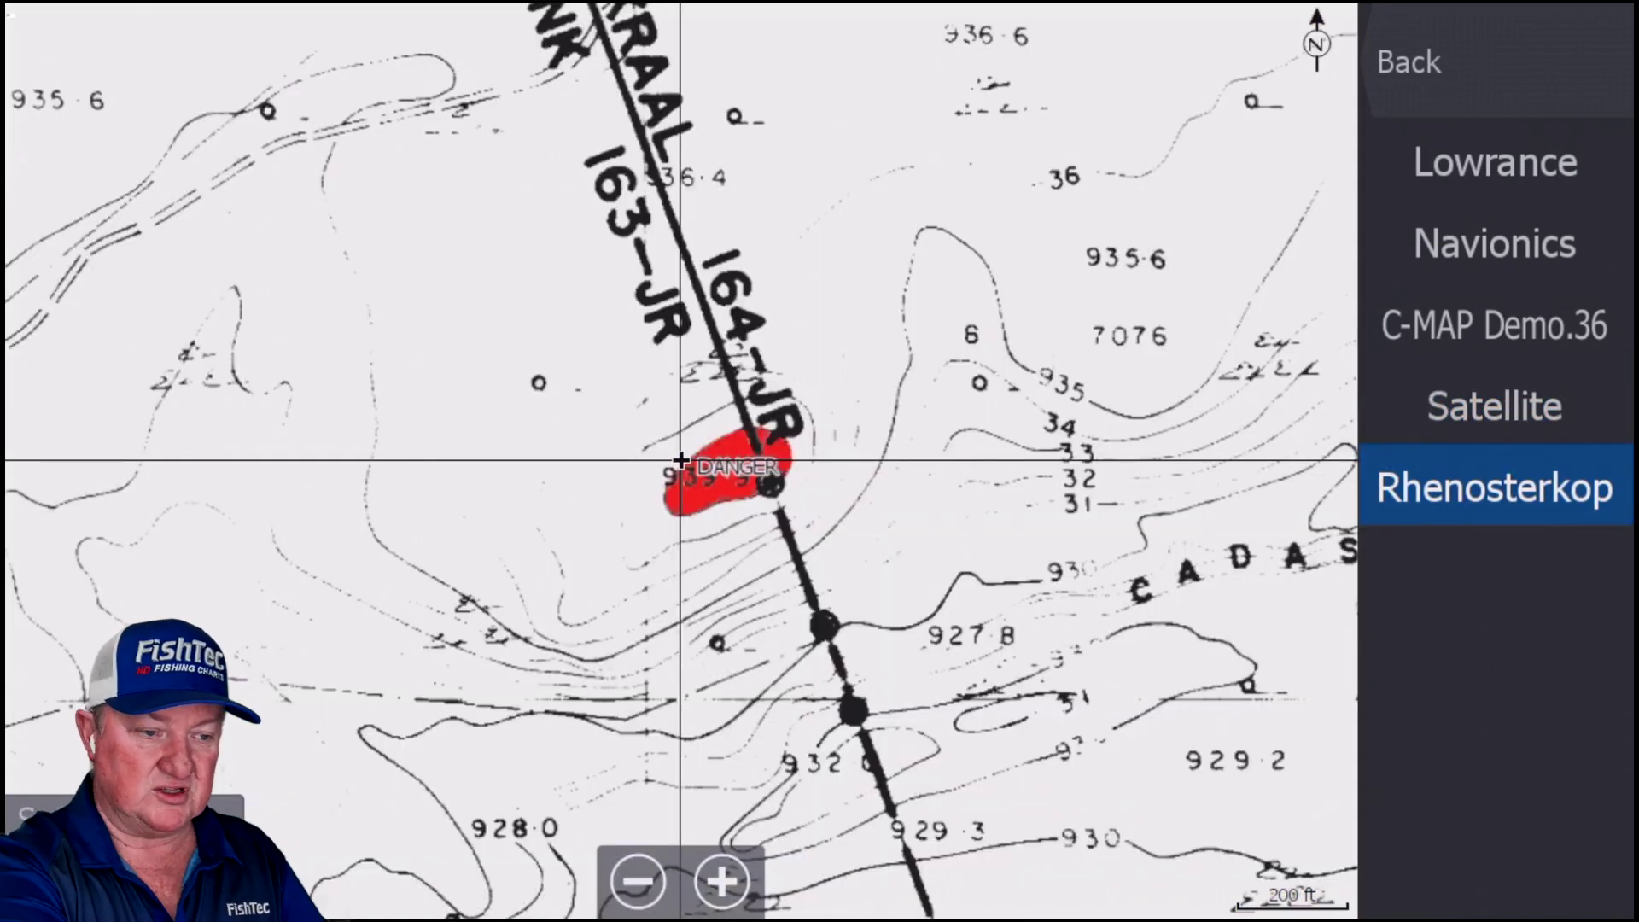
scroll(680, 460, "down", 2)
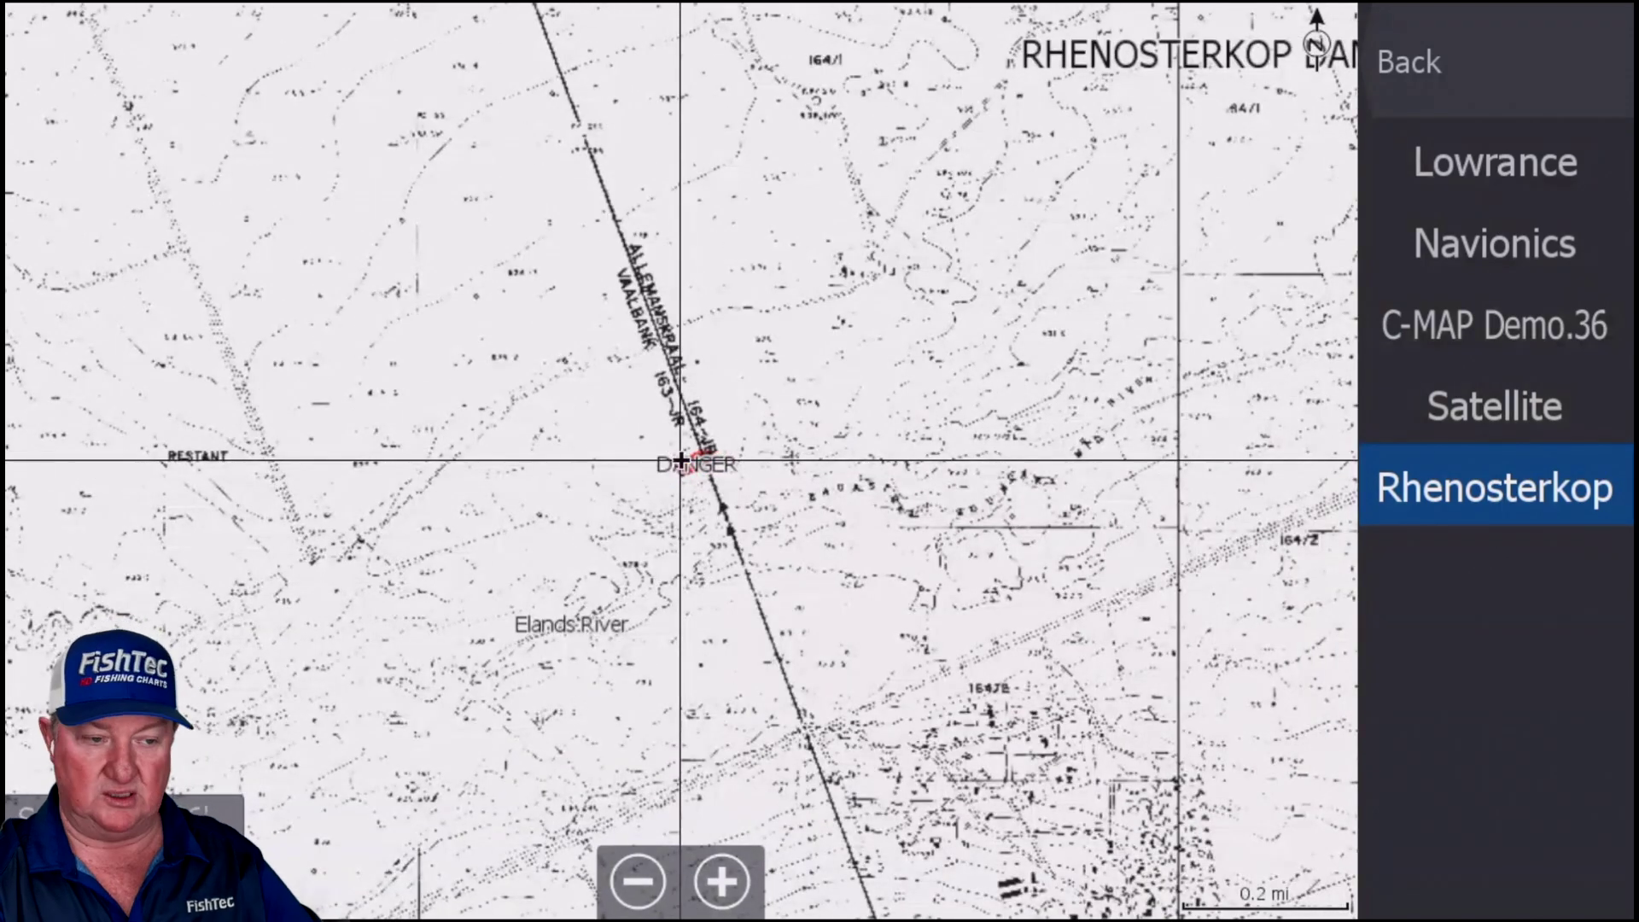
left_click_drag(1038, 576, 1055, 344)
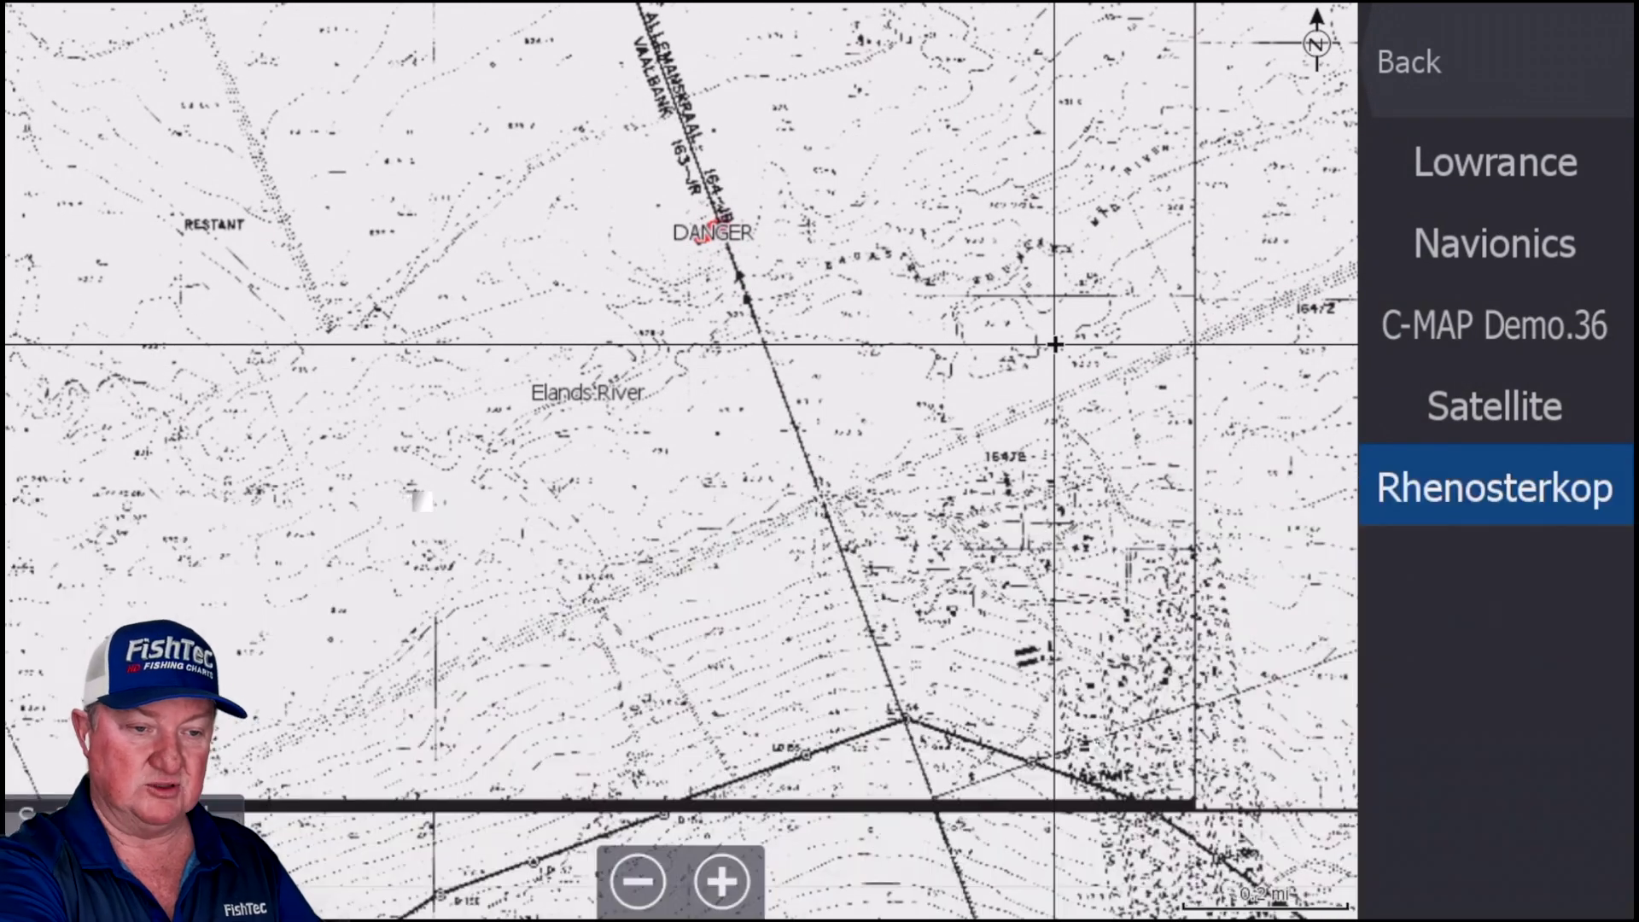
scroll(1055, 344, "up", 2)
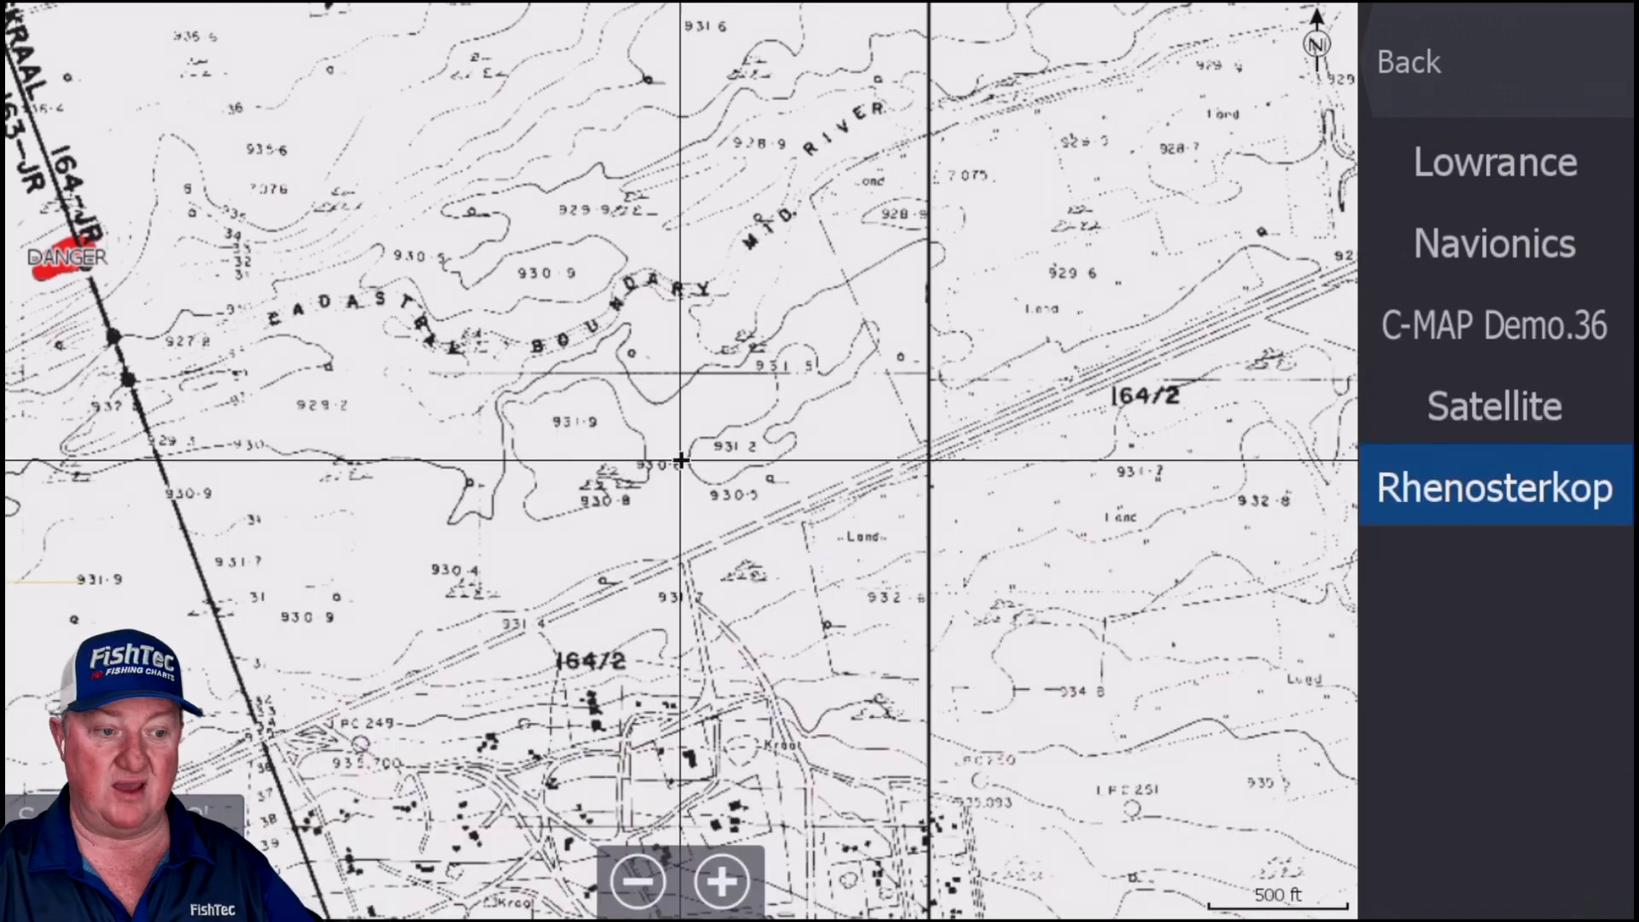
left_click_drag(767, 683, 878, 123)
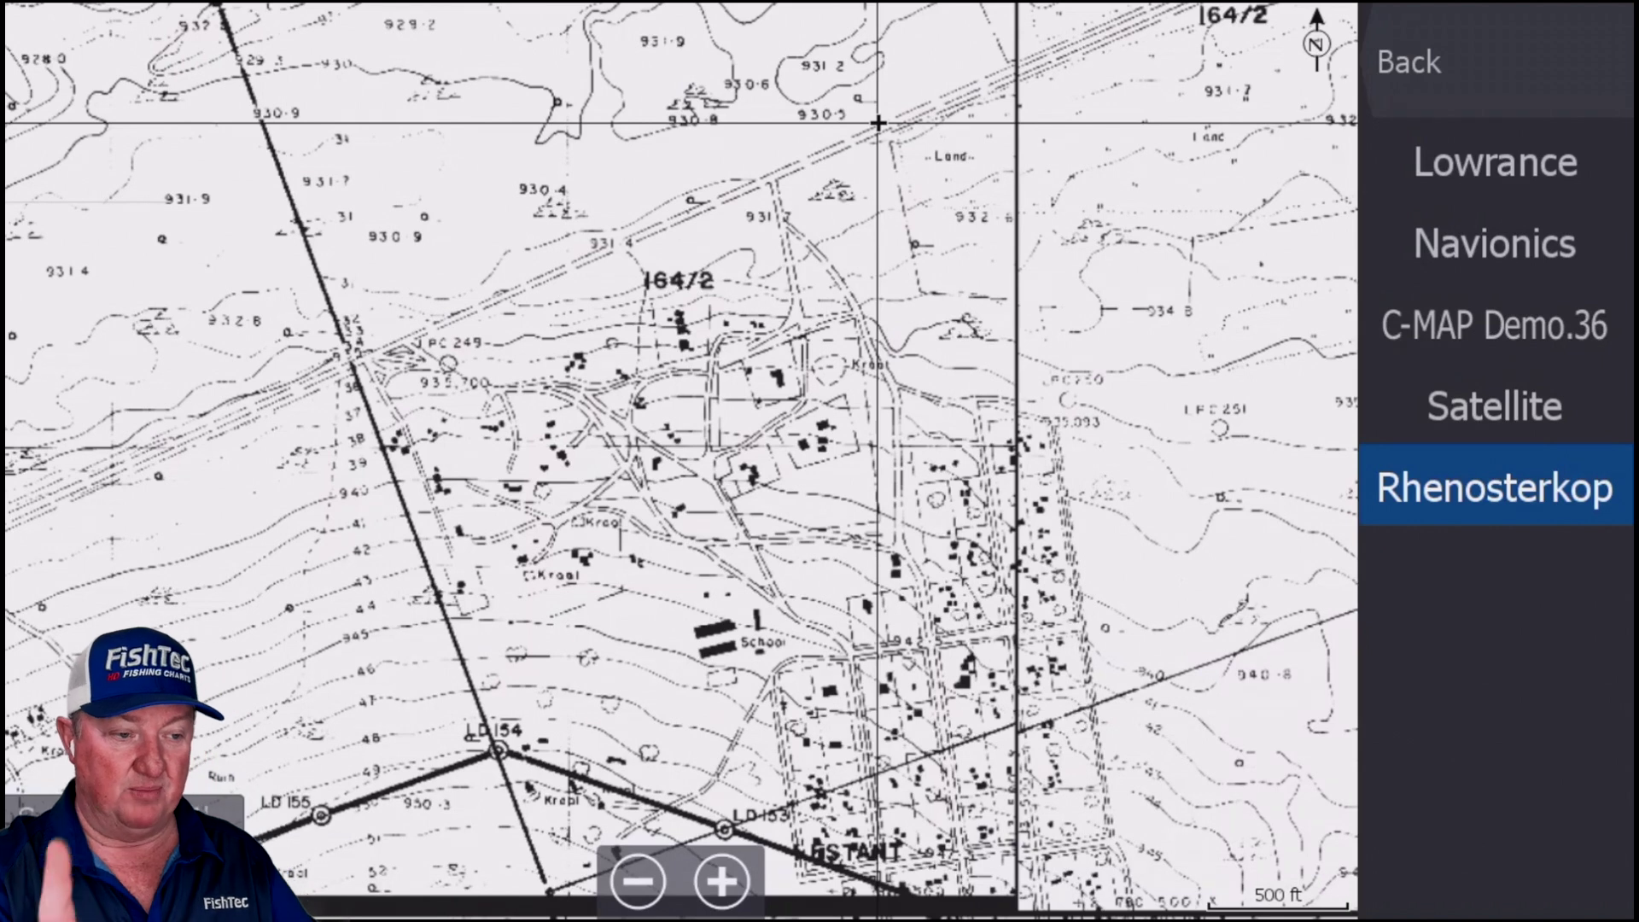
left_click_drag(845, 694, 863, 692)
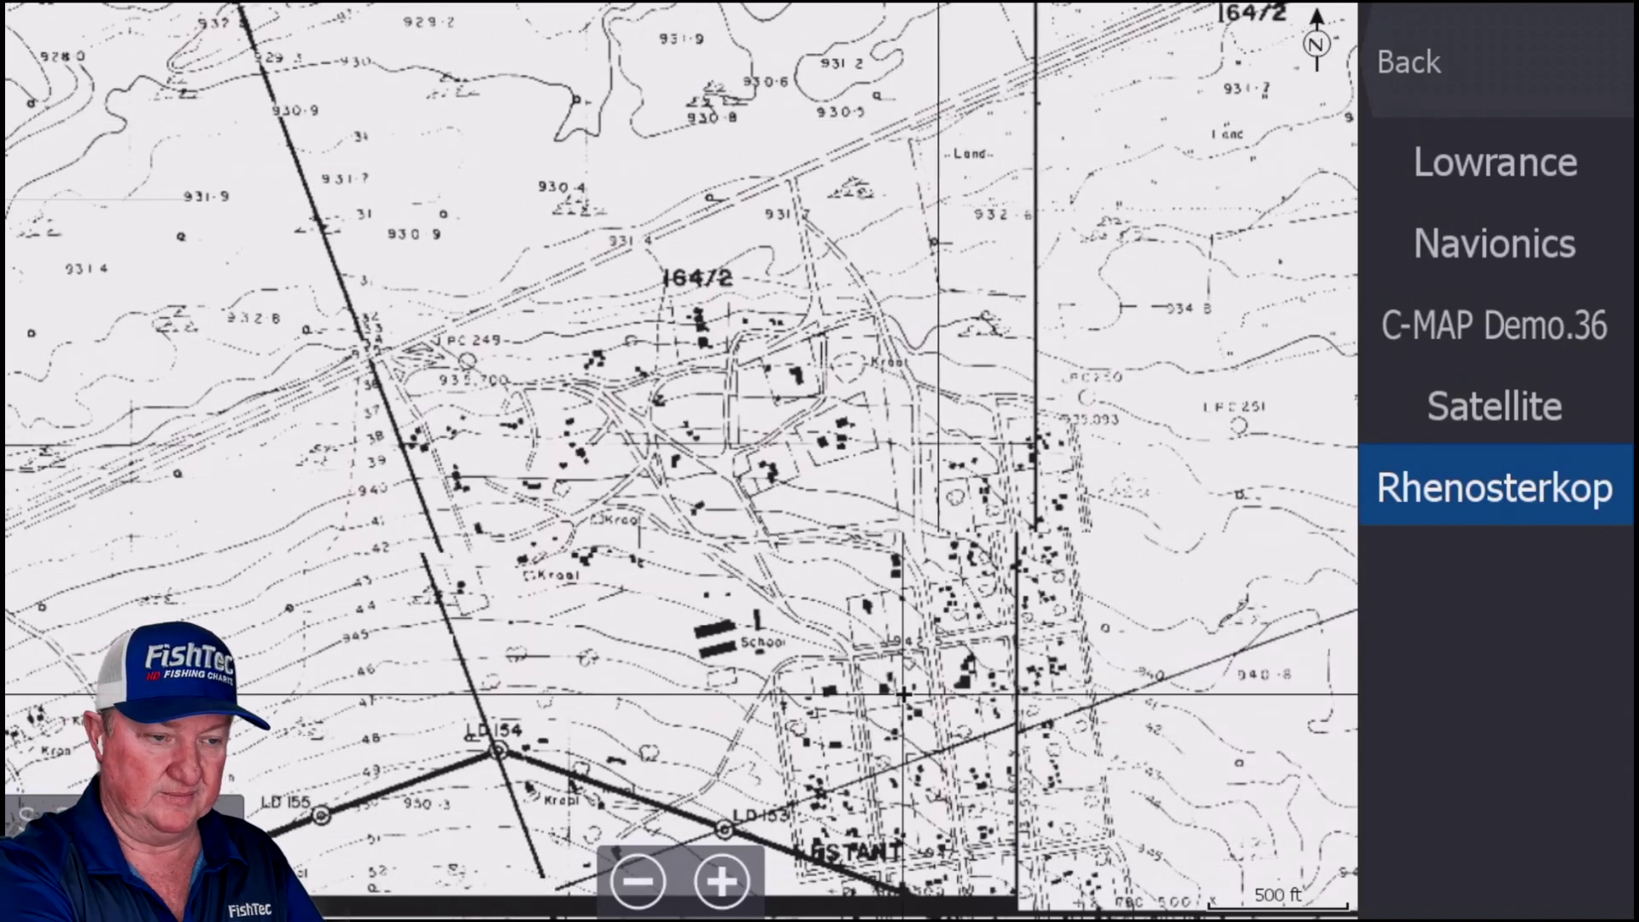
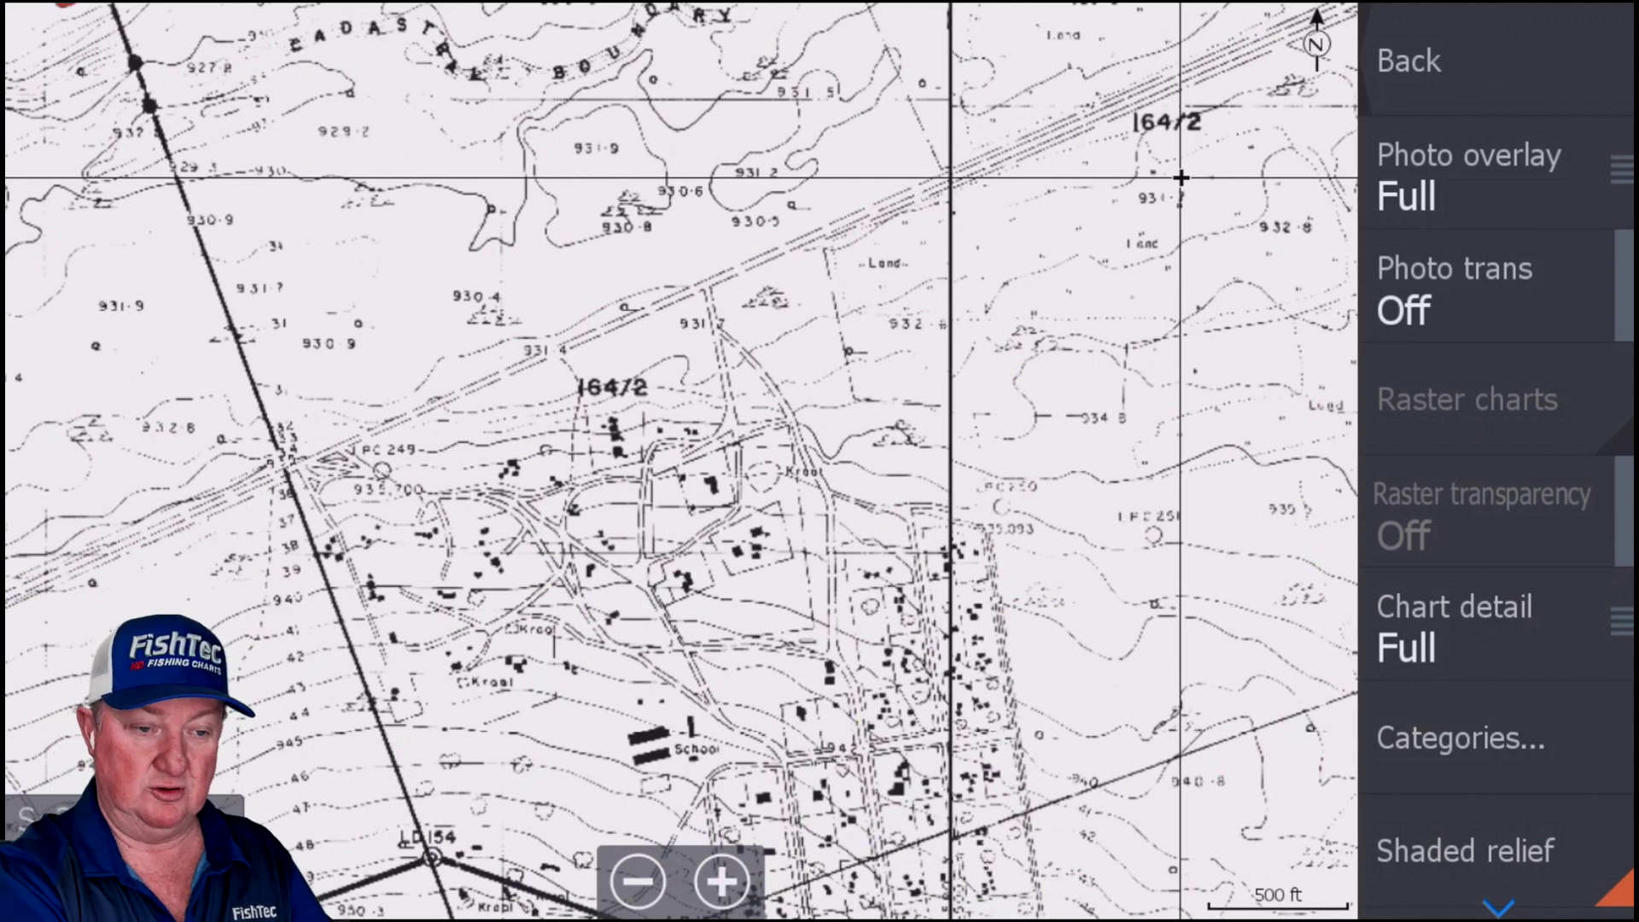
- Set the photo overlay transparency to 30 so the base chart shows through the survey contours
key("Return")
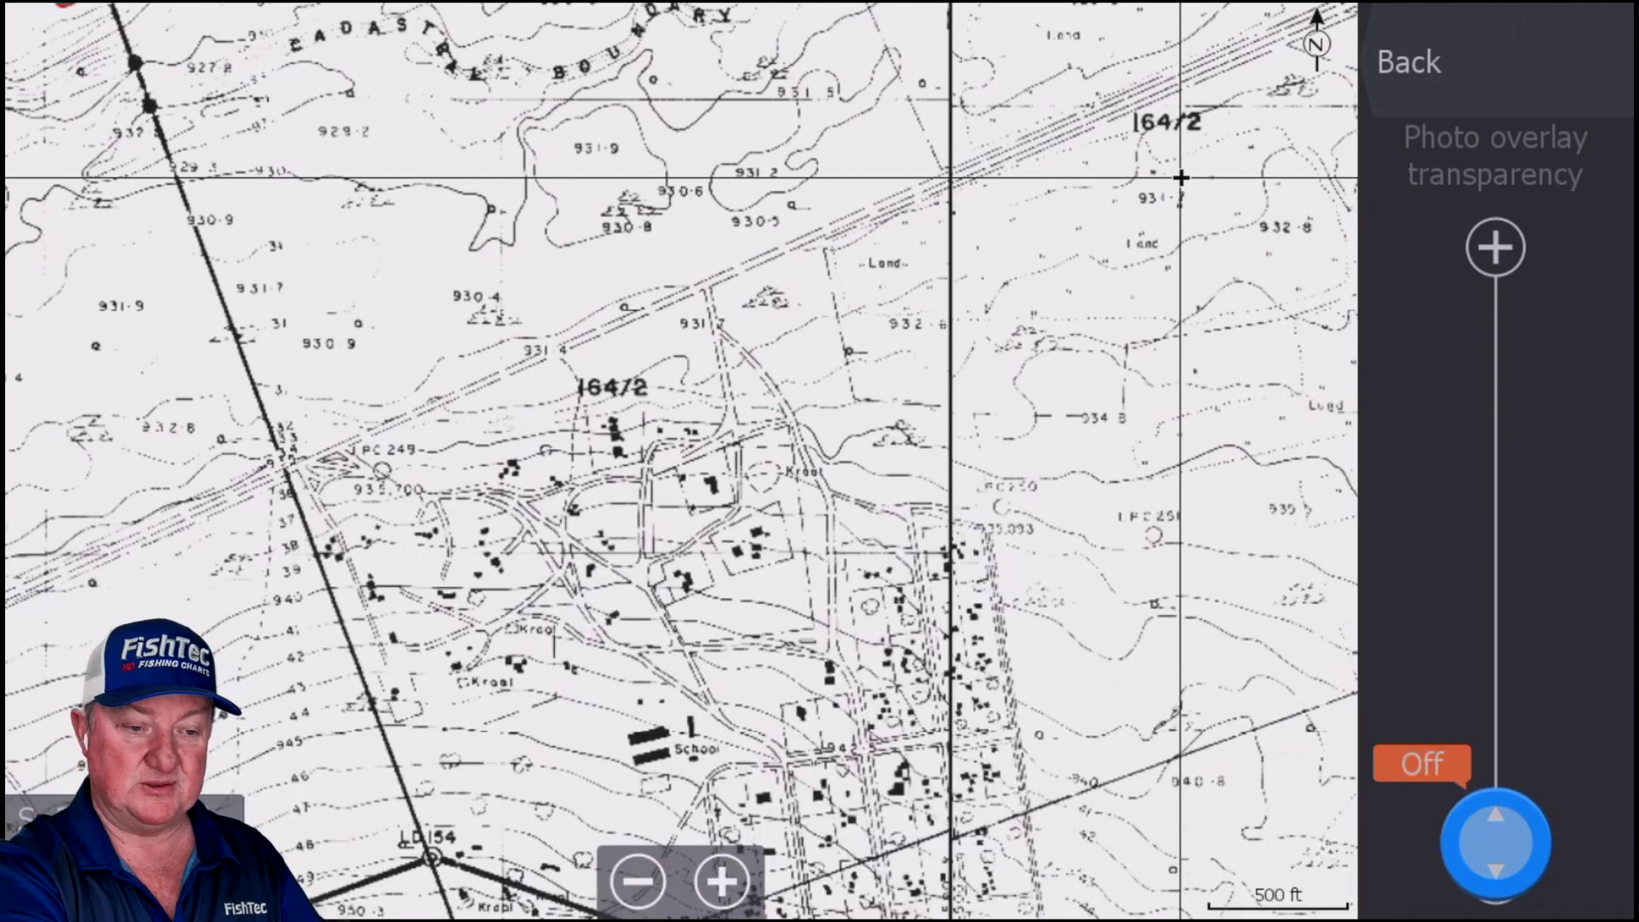
key("Up")
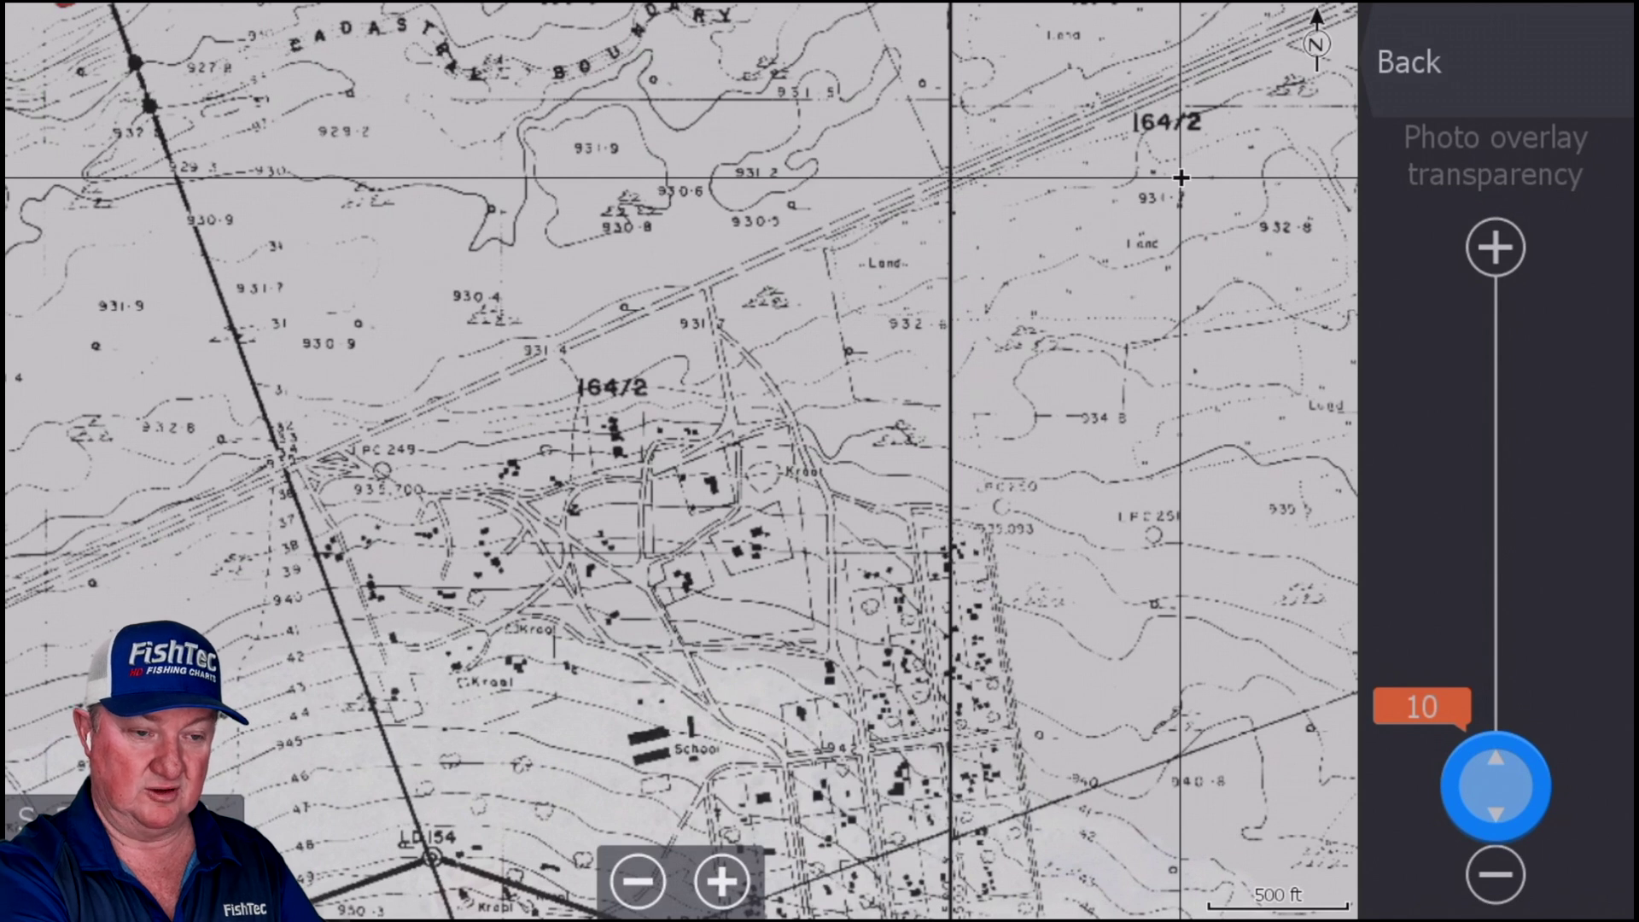
key("Up")
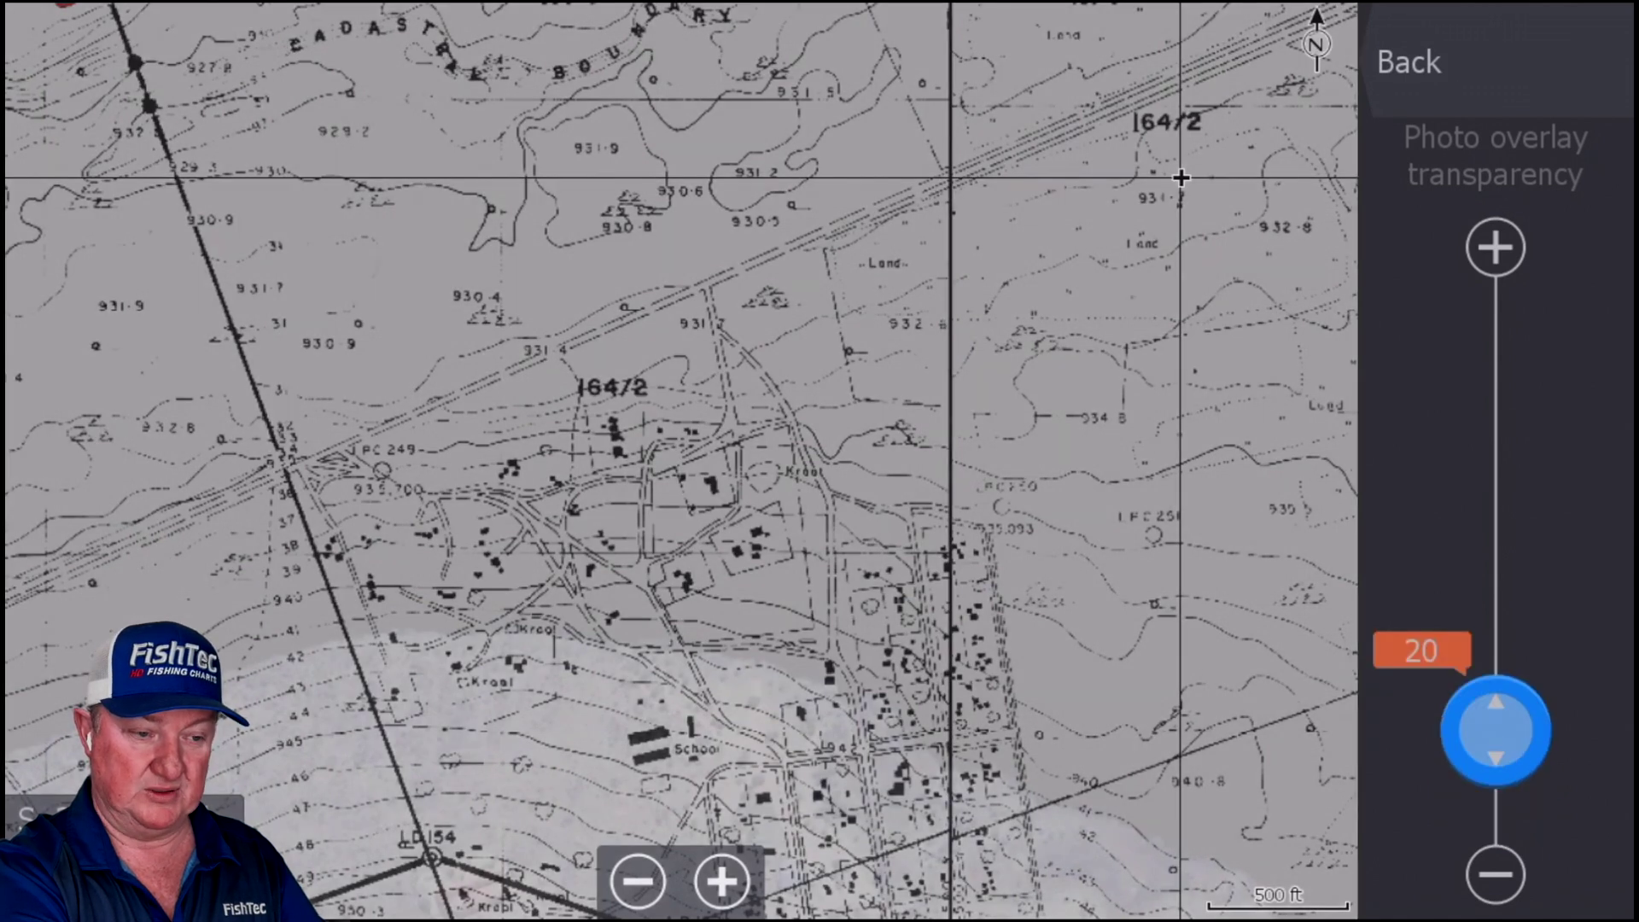
key("Up")
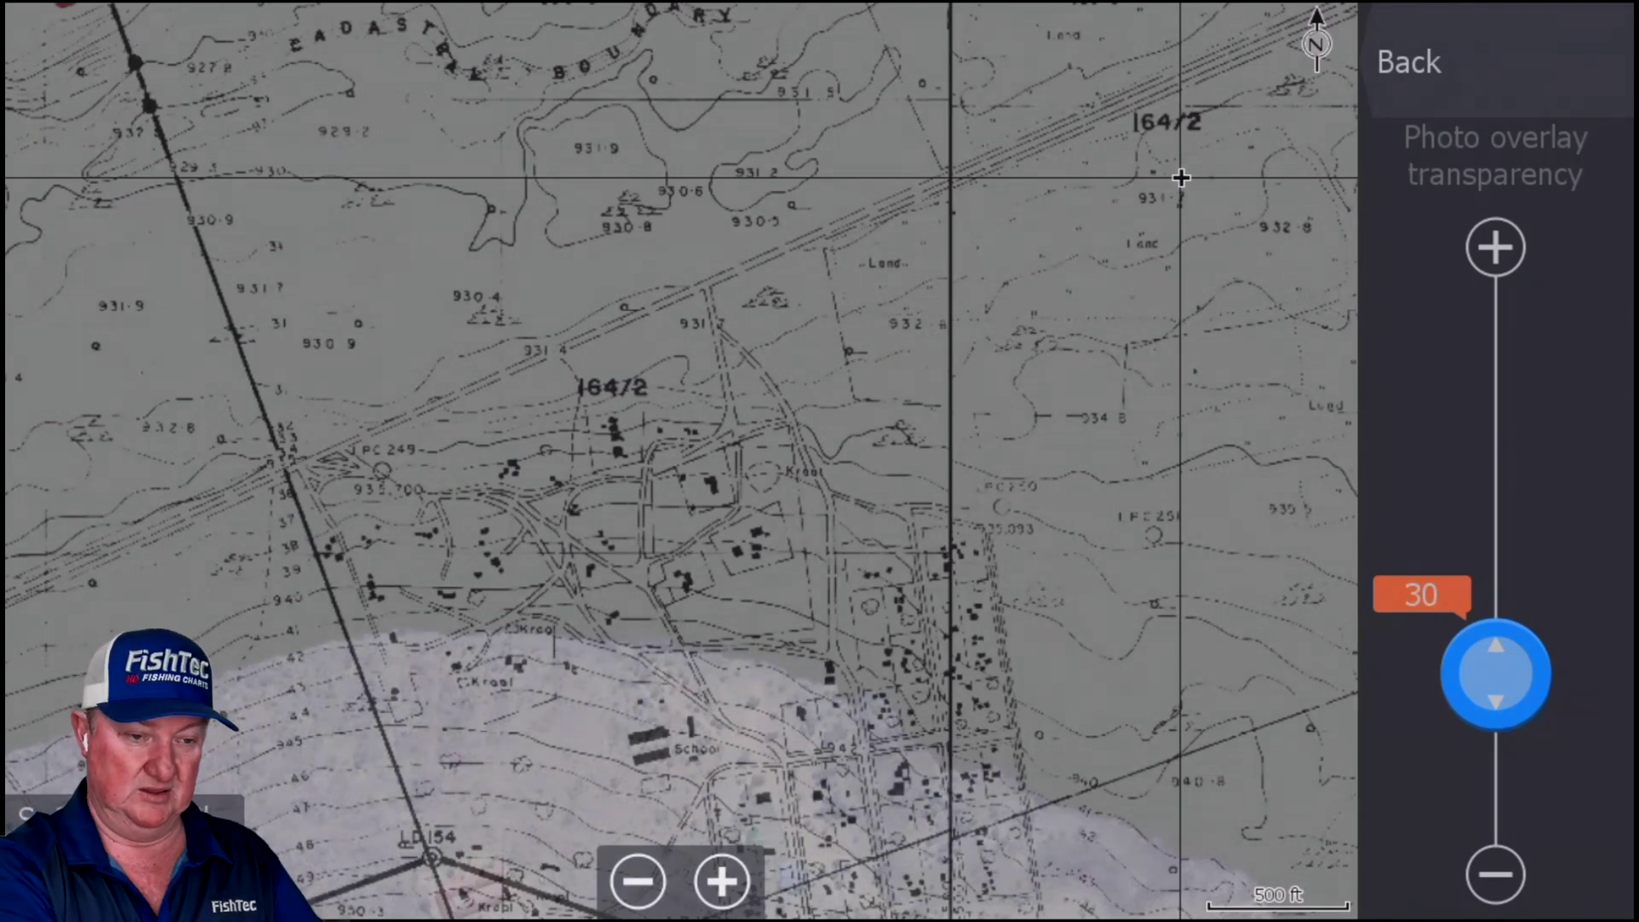
key("Up")
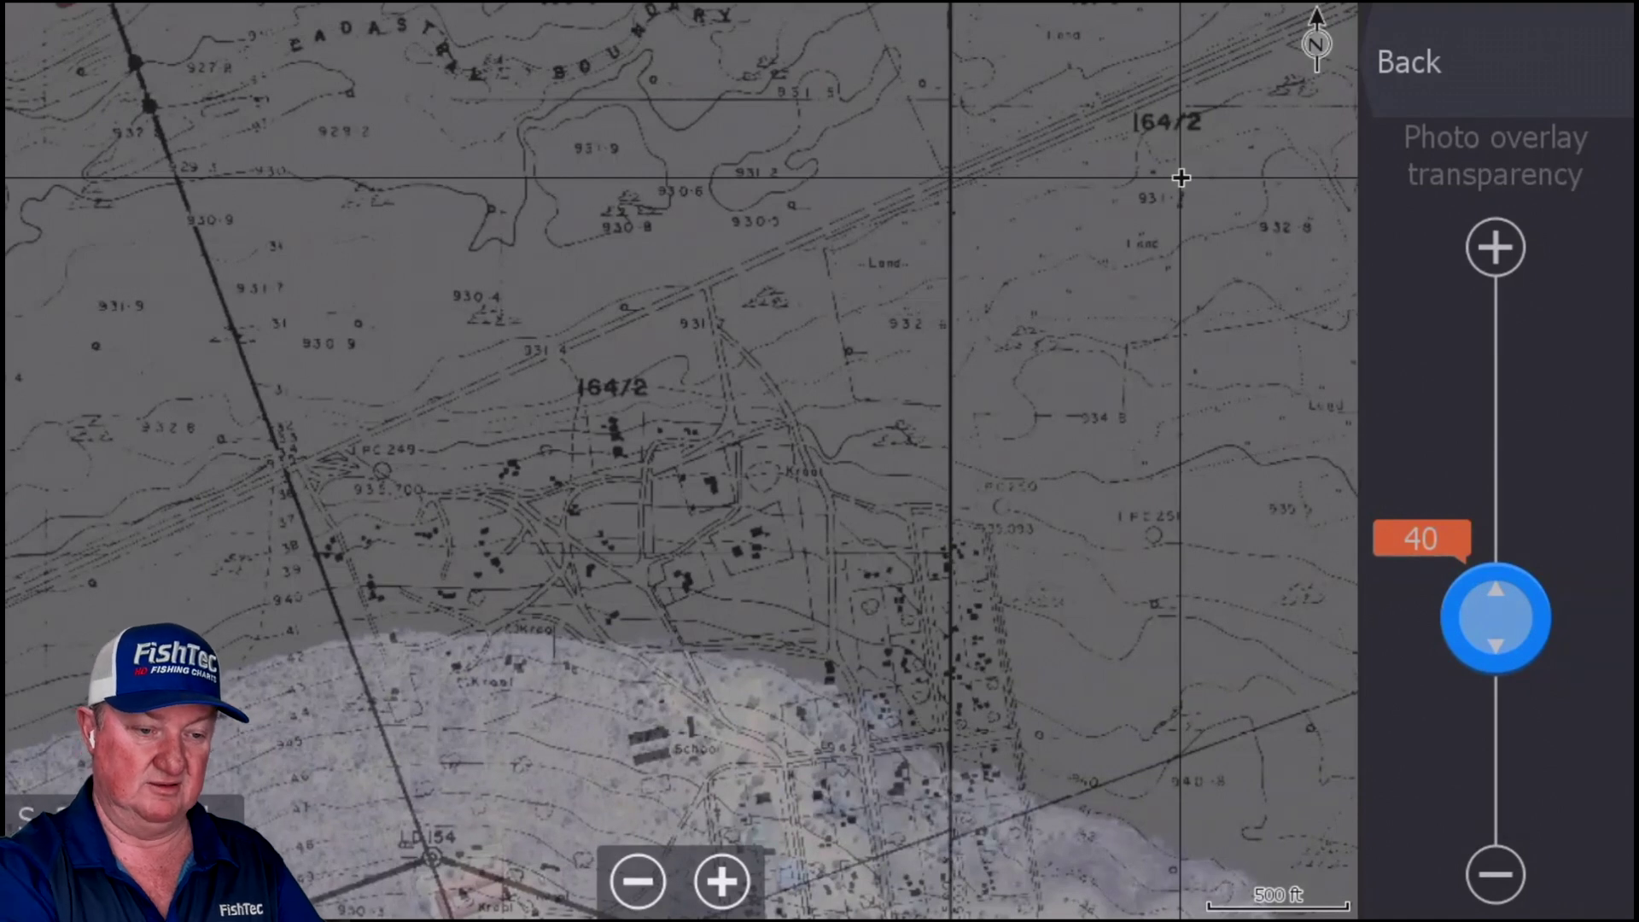
key("Down")
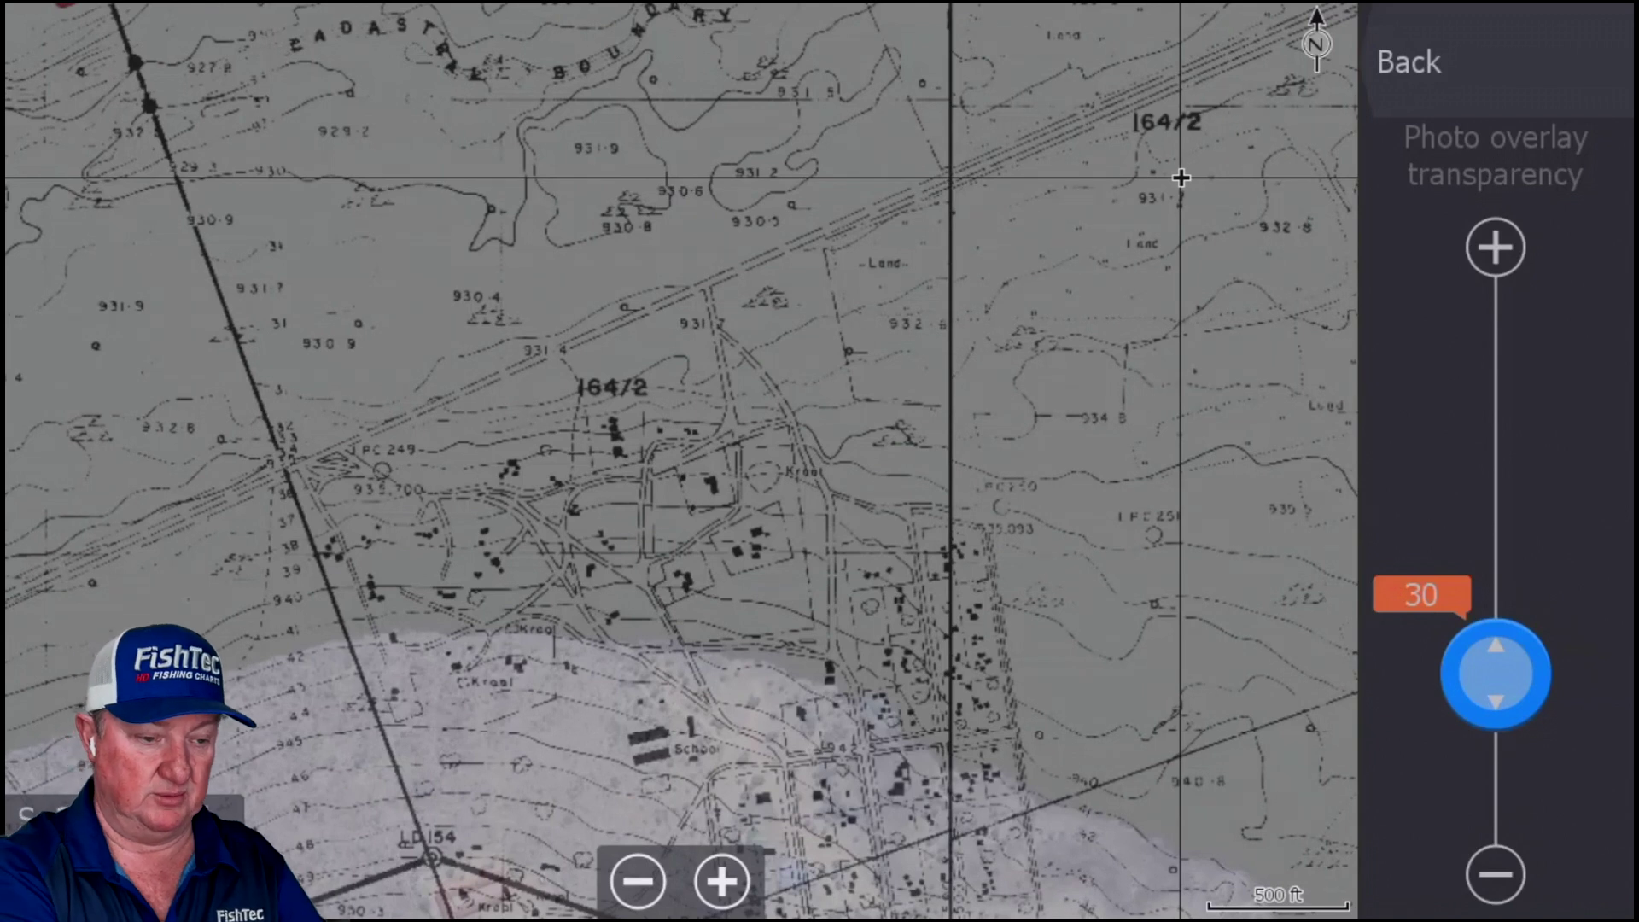
- Follow the water's edge on the semi-transparent overlay from the school settlement to the Allemansdrift–Allemanskraal boundary line
left_click_drag(861, 626, 420, 282)
left_click_drag(805, 655, 560, 283)
left_click_drag(1174, 365, 1013, 691)
left_click_drag(1103, 352, 885, 724)
left_click_drag(1108, 382, 877, 657)
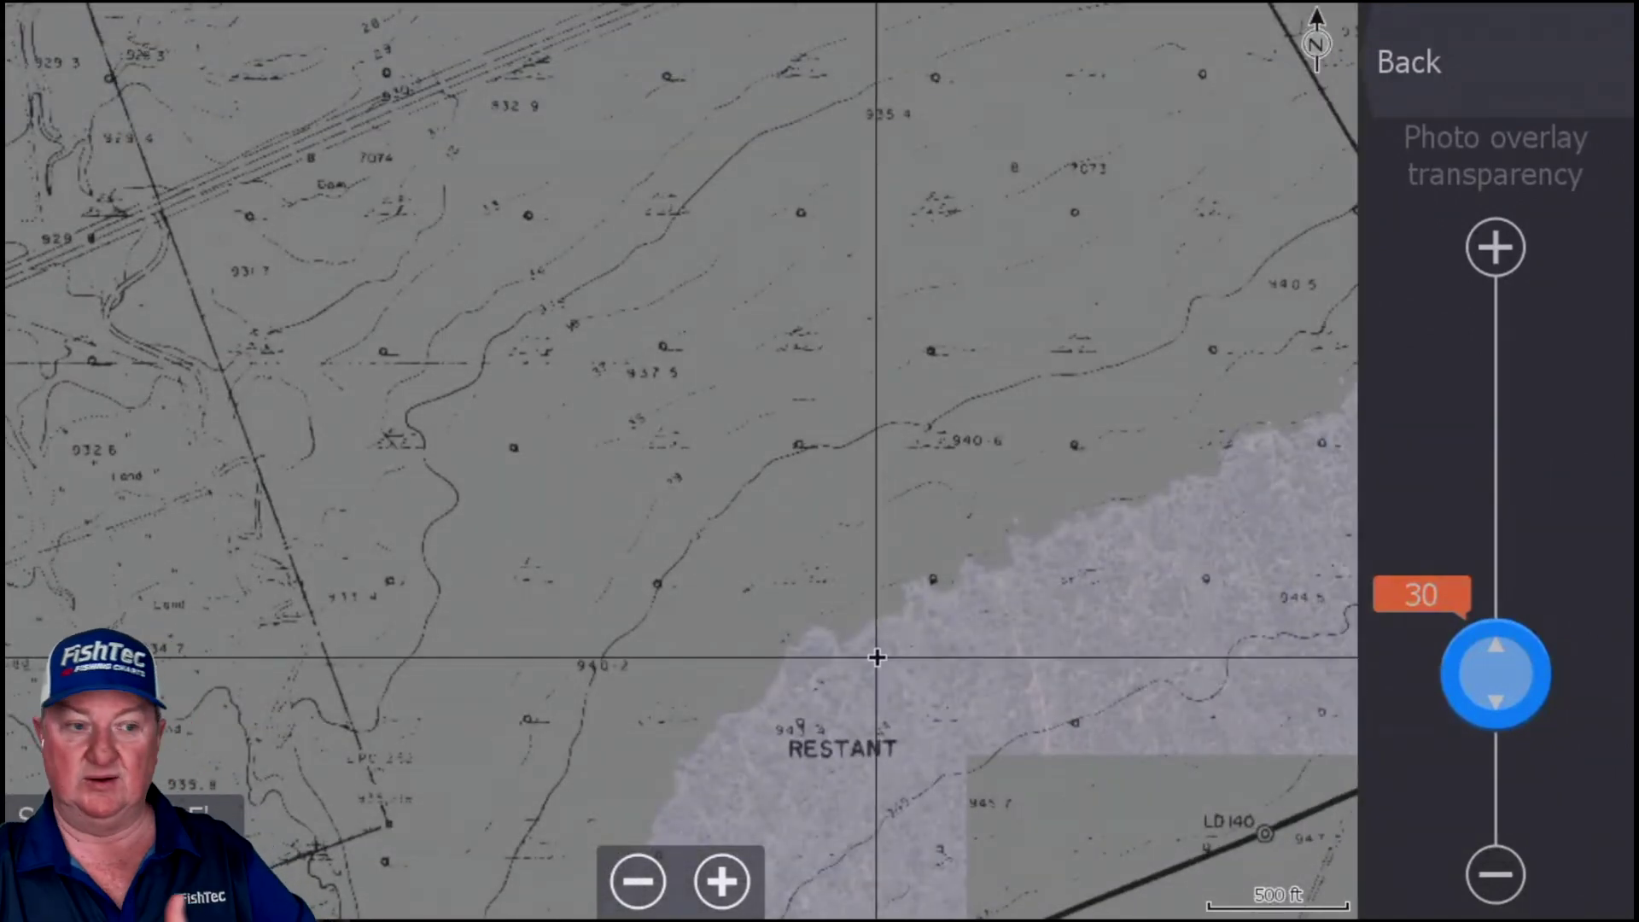
left_click_drag(877, 657, 386, 714)
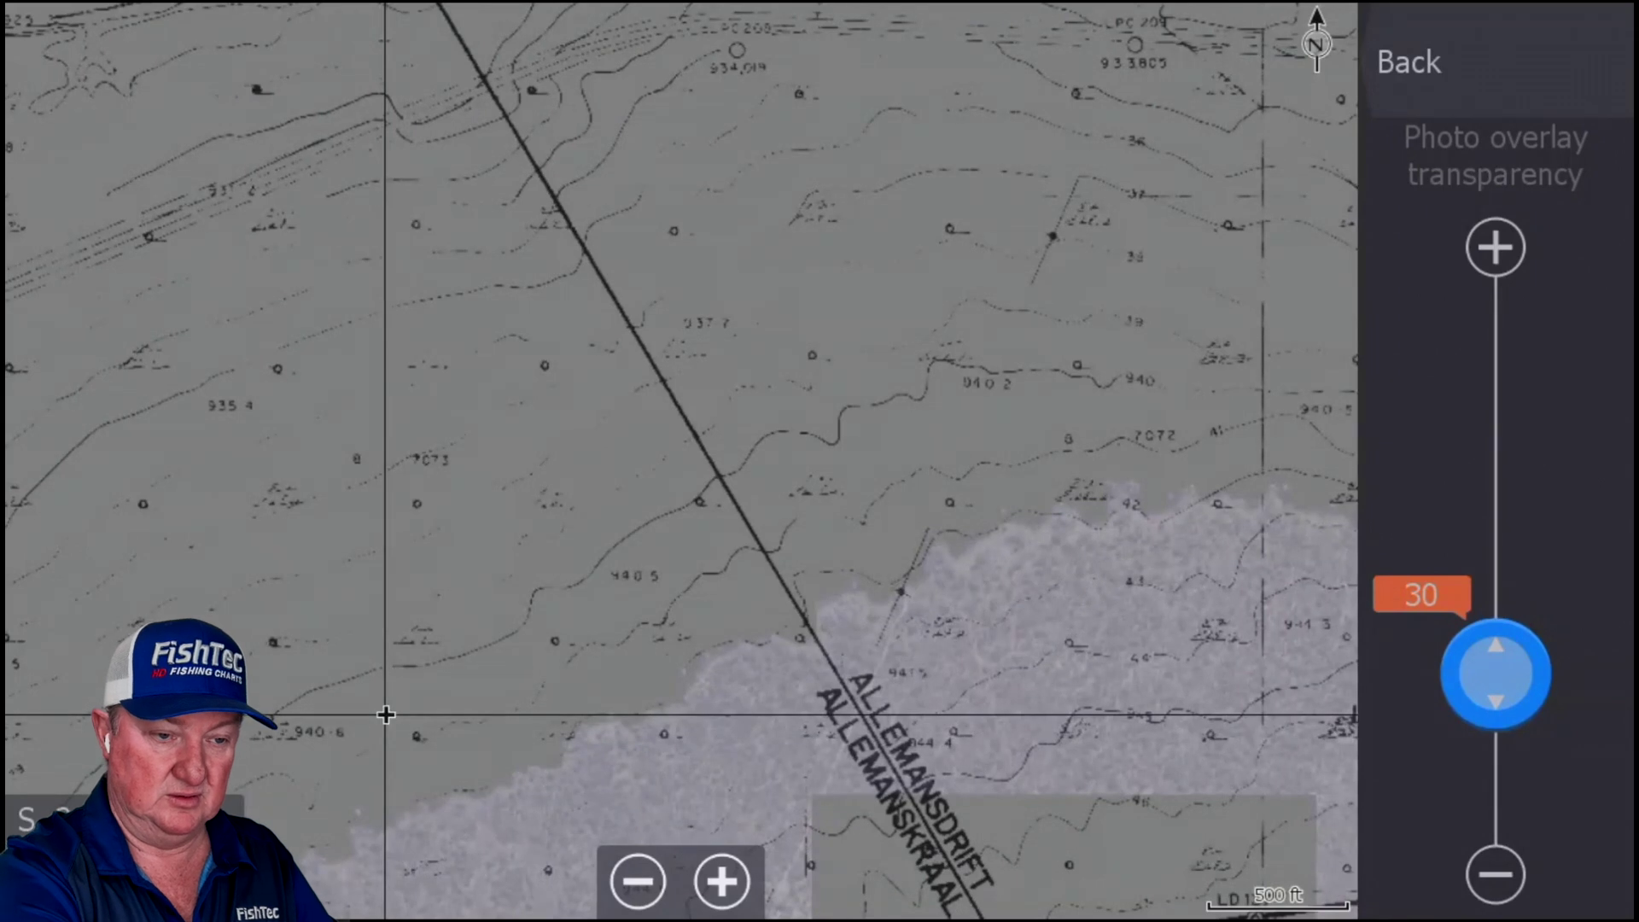
- Leave the chart settings and return to the full-width chart view
left_click(1495, 62)
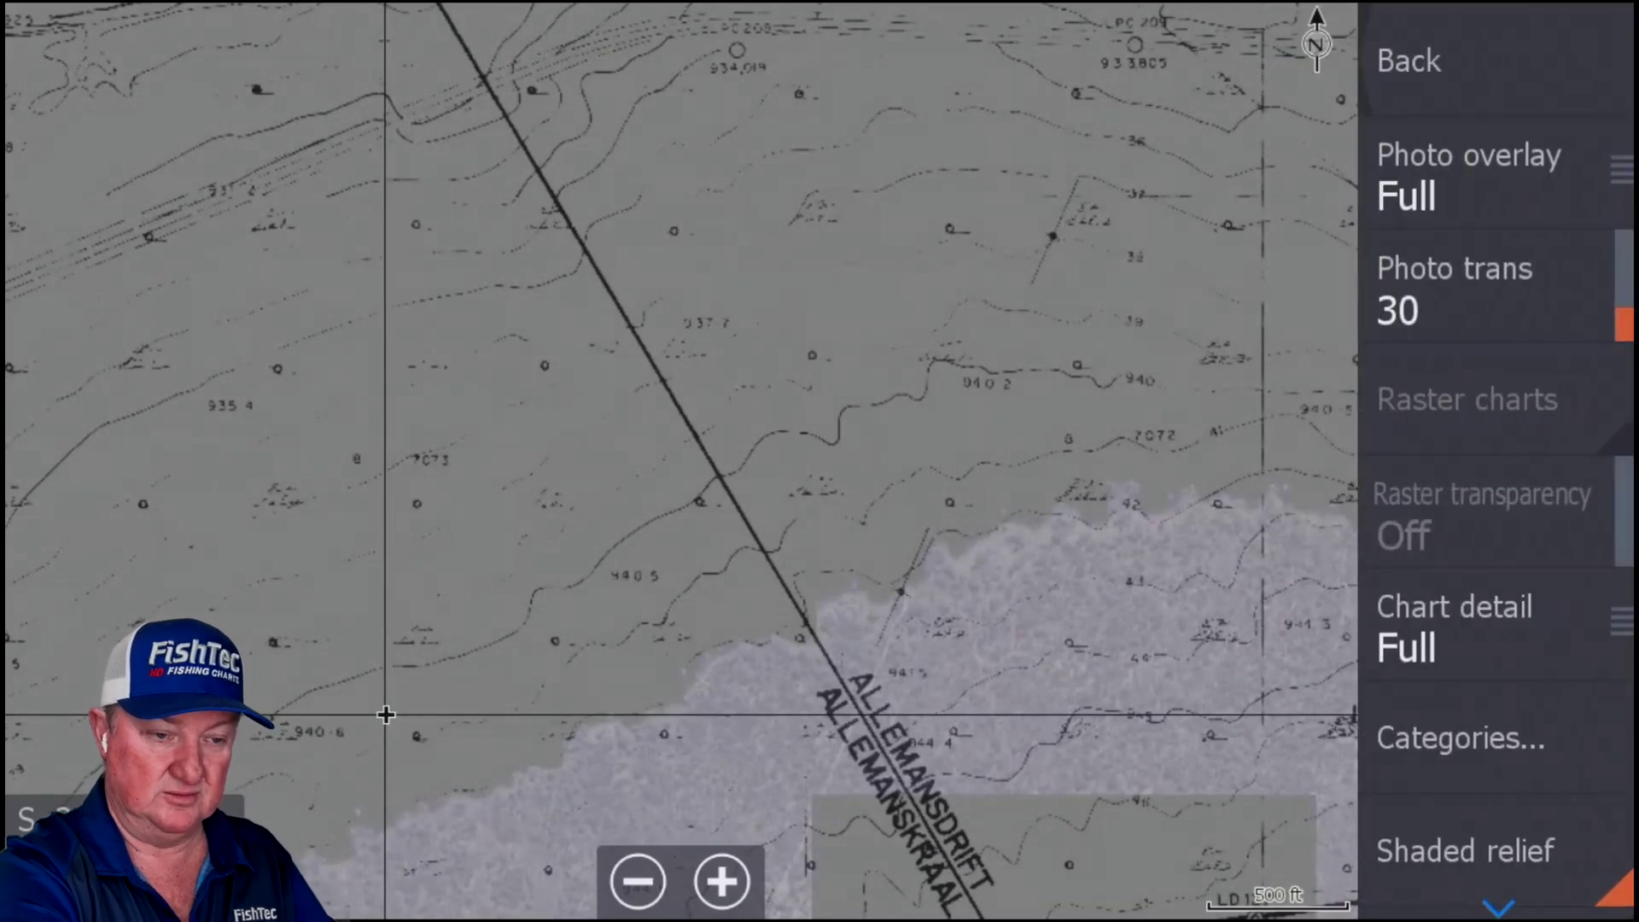
left_click(1494, 61)
left_click(1494, 61)
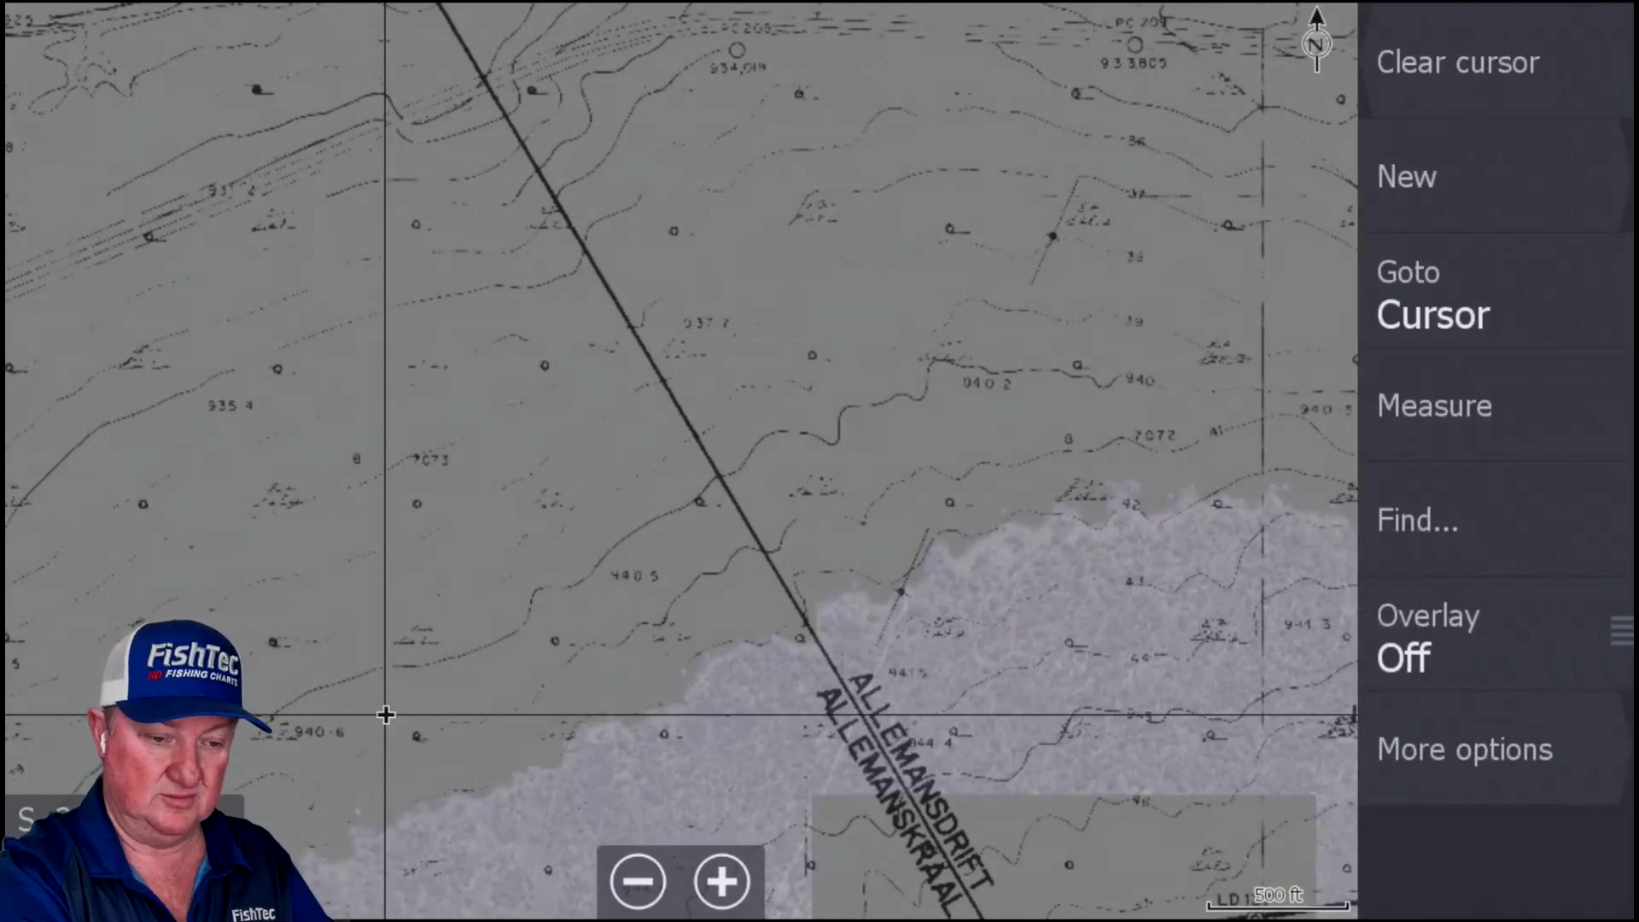
key("Escape")
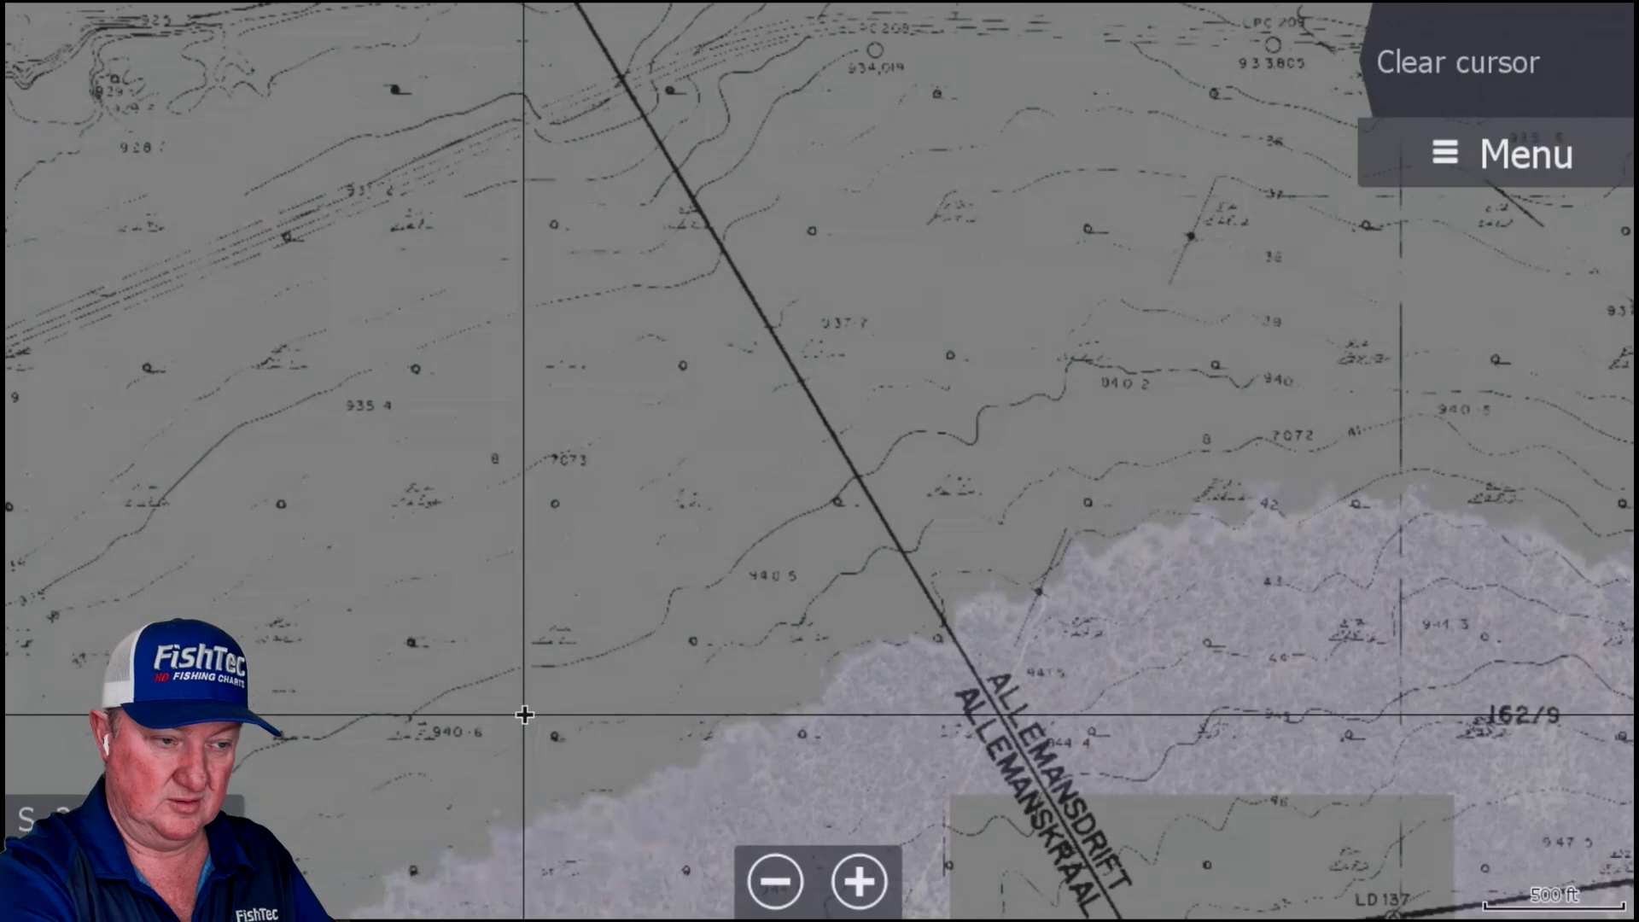
- Return to the two red DANGER areas west of the Elands River and examine them with their surroundings on the transparent overlay
left_click(774, 881)
left_click(774, 881)
left_click_drag(693, 473, 1202, 733)
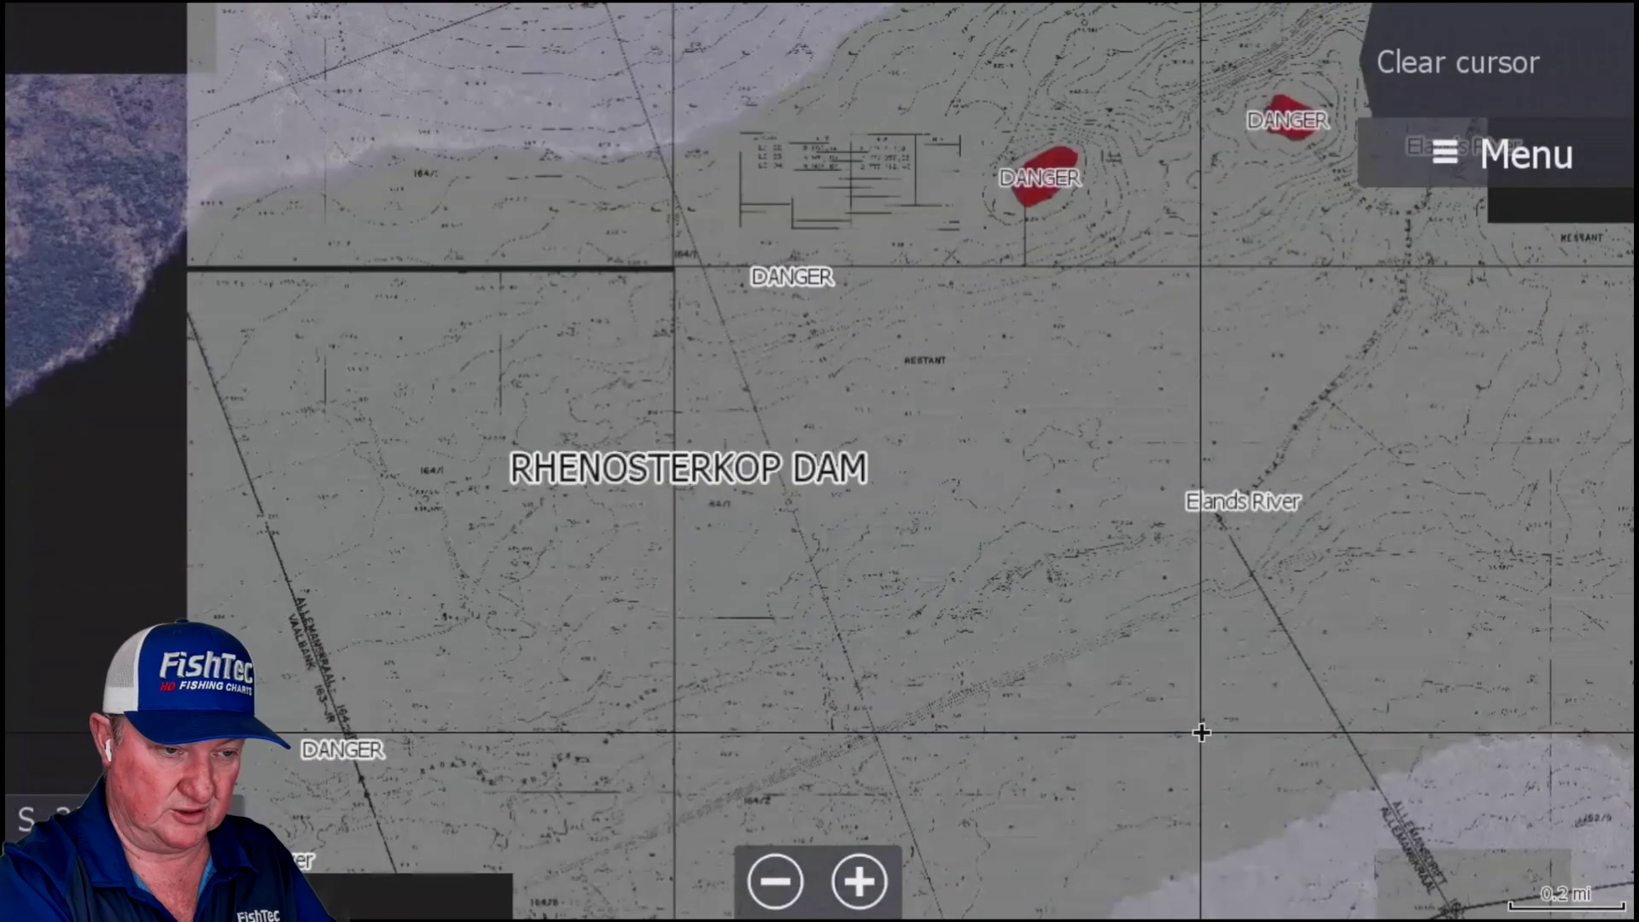
left_click_drag(1175, 144, 918, 440)
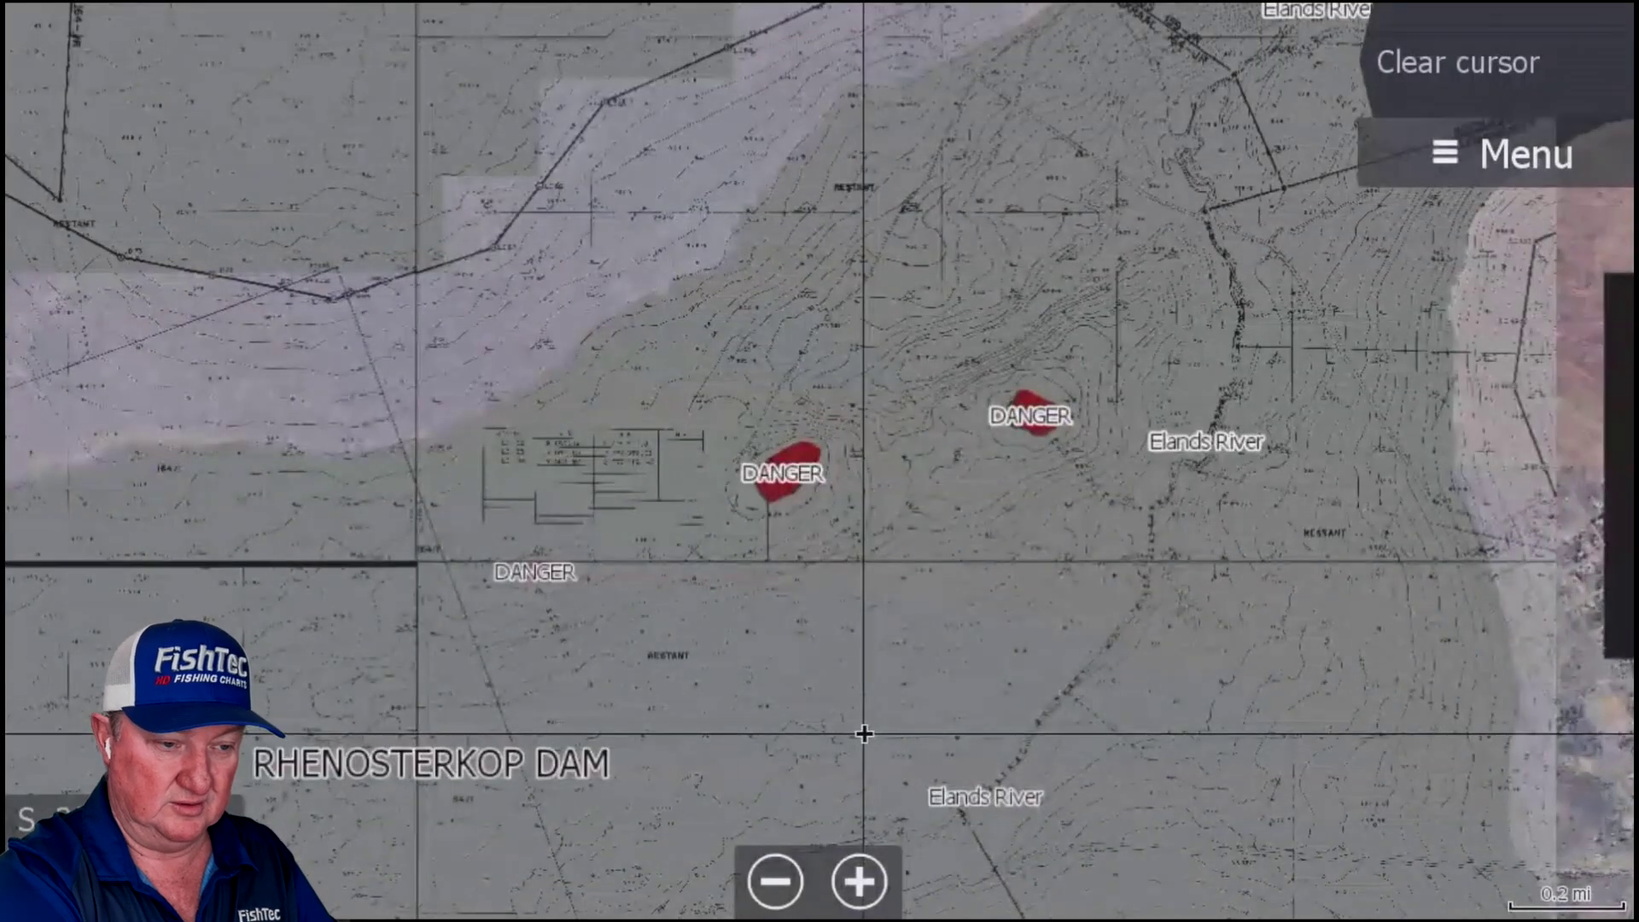
left_click(919, 441)
left_click(859, 881)
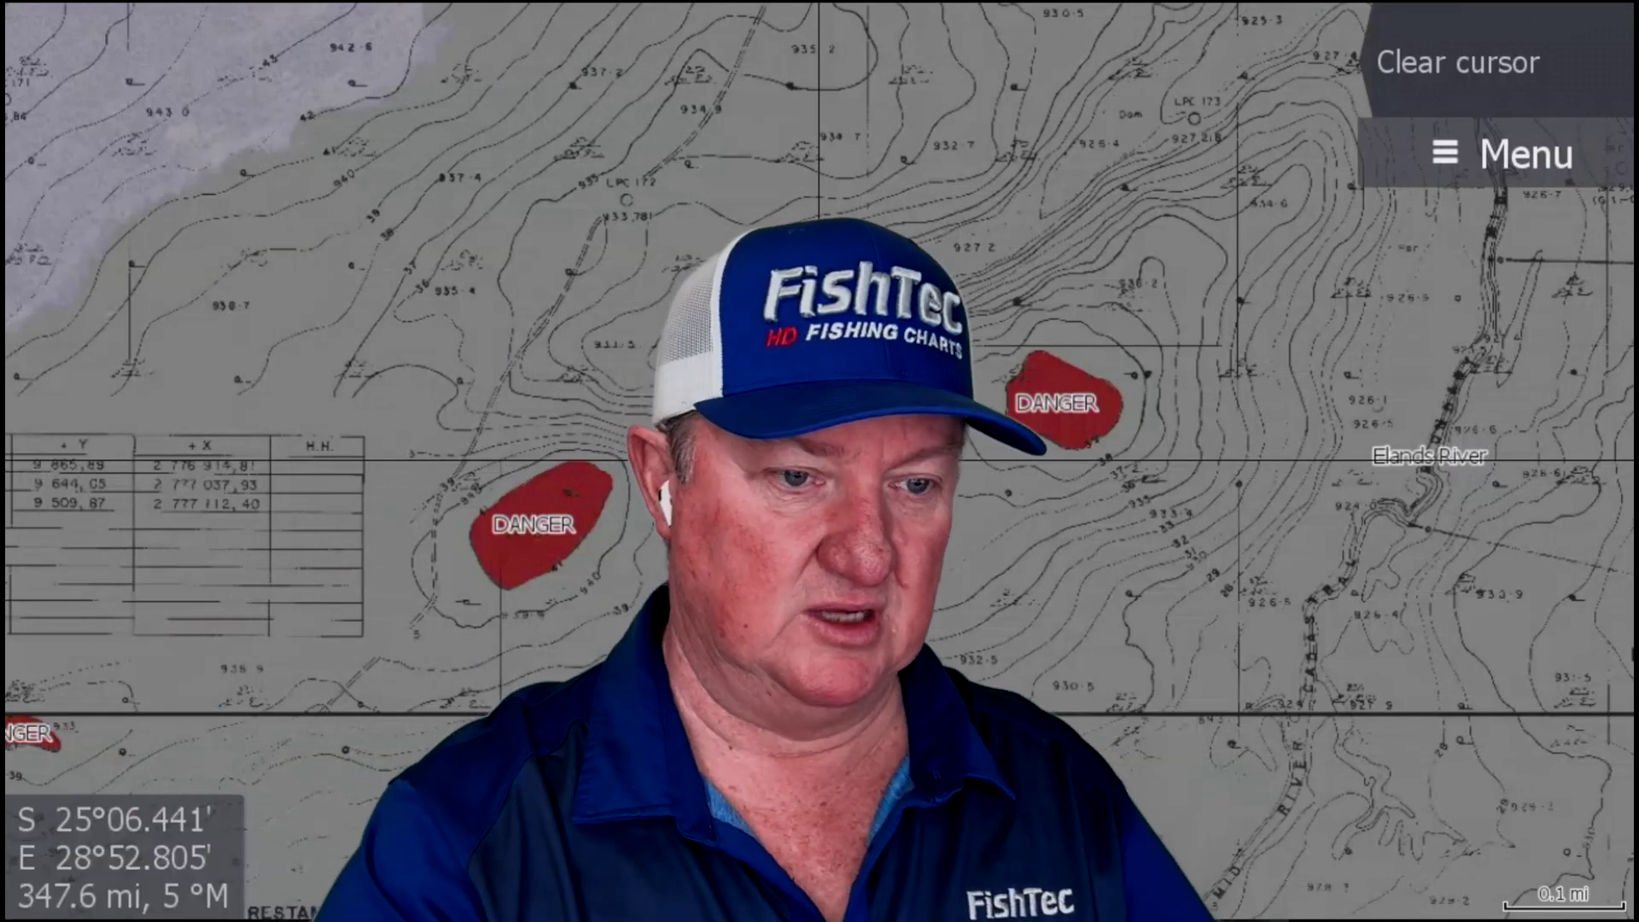
scroll(820, 461, "down", 3)
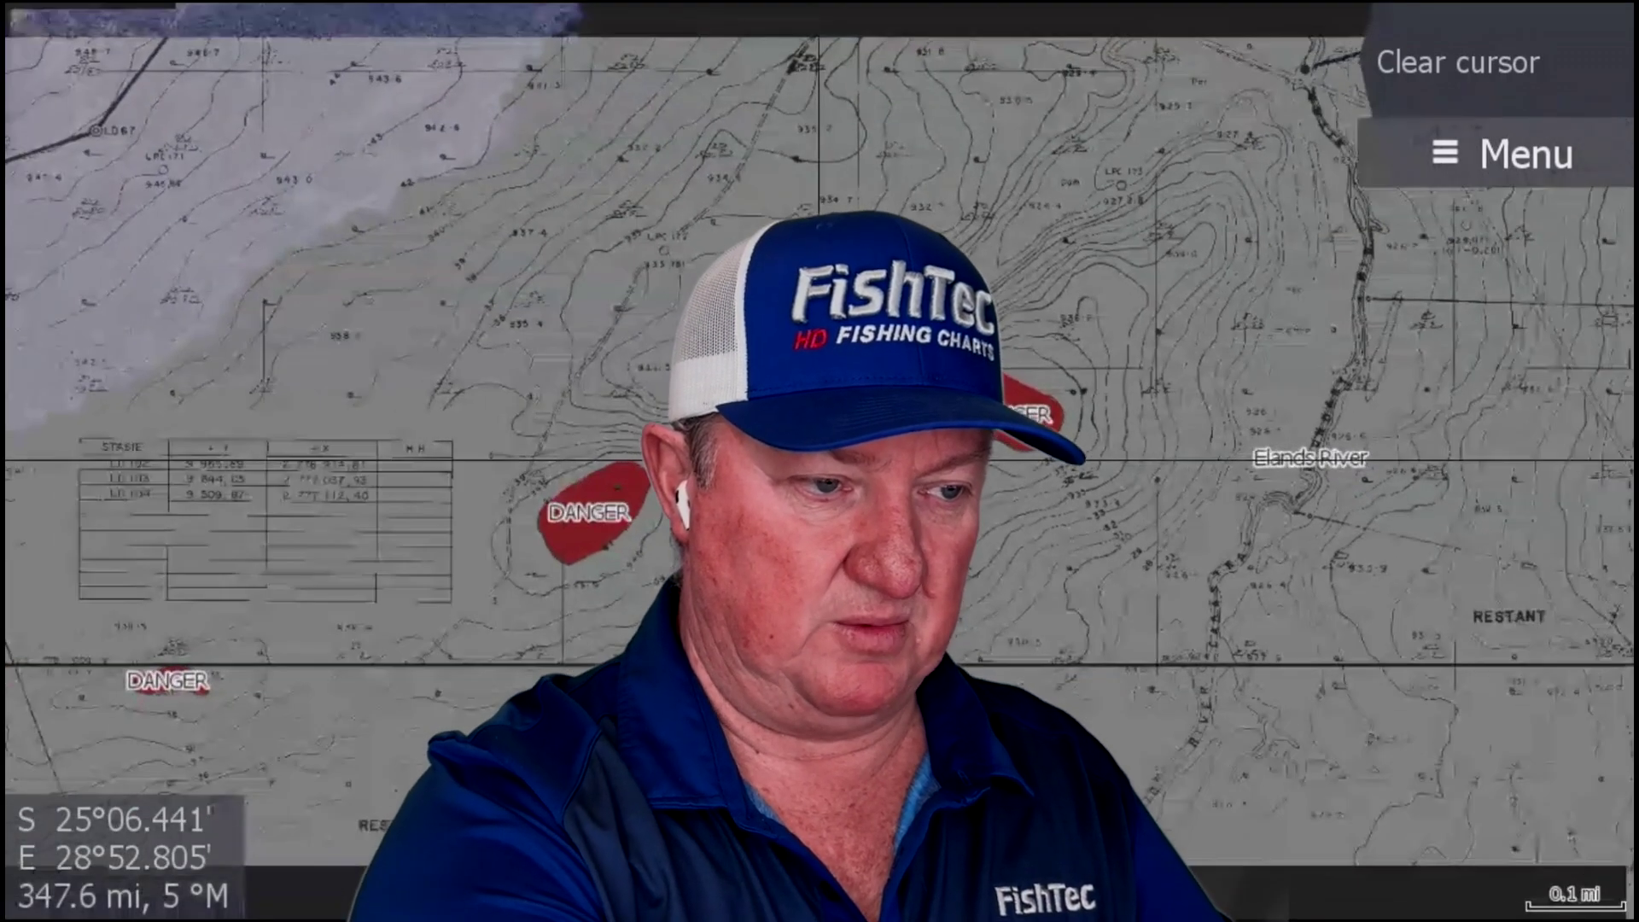